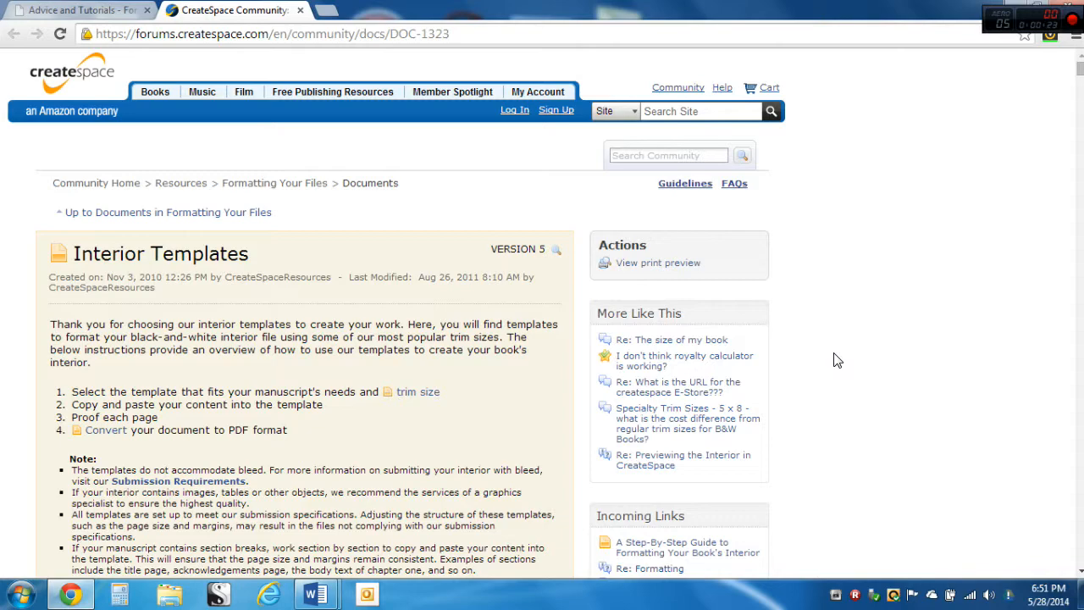
Review the CreateSpace interior templates page, covering the formatted and basic downloads by trim size and the page address
scroll(834, 360, down, 8)
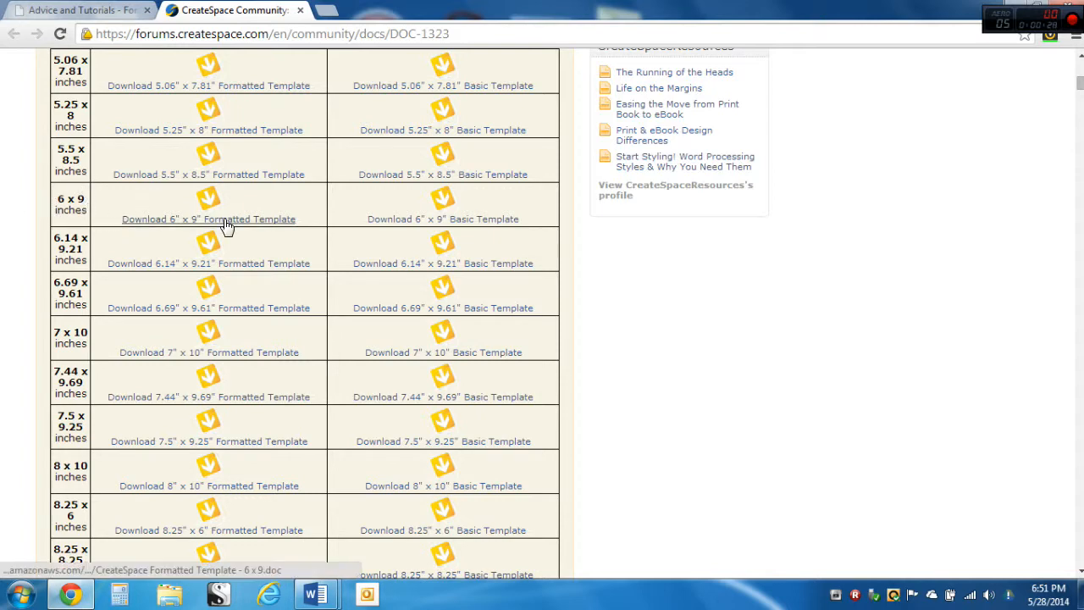
scroll(313, 240, up, 3)
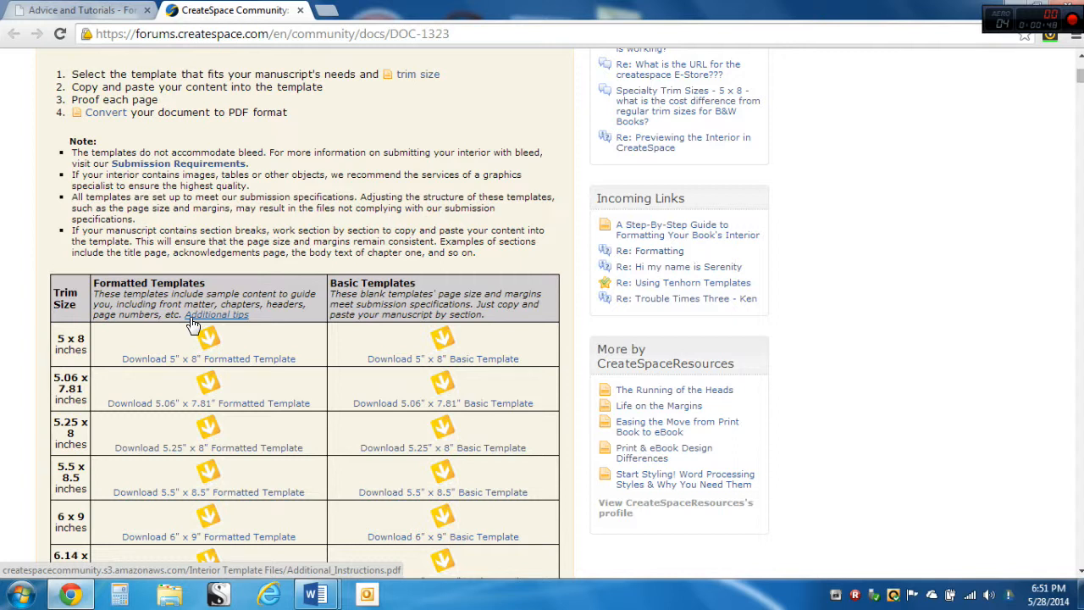
click(274, 39)
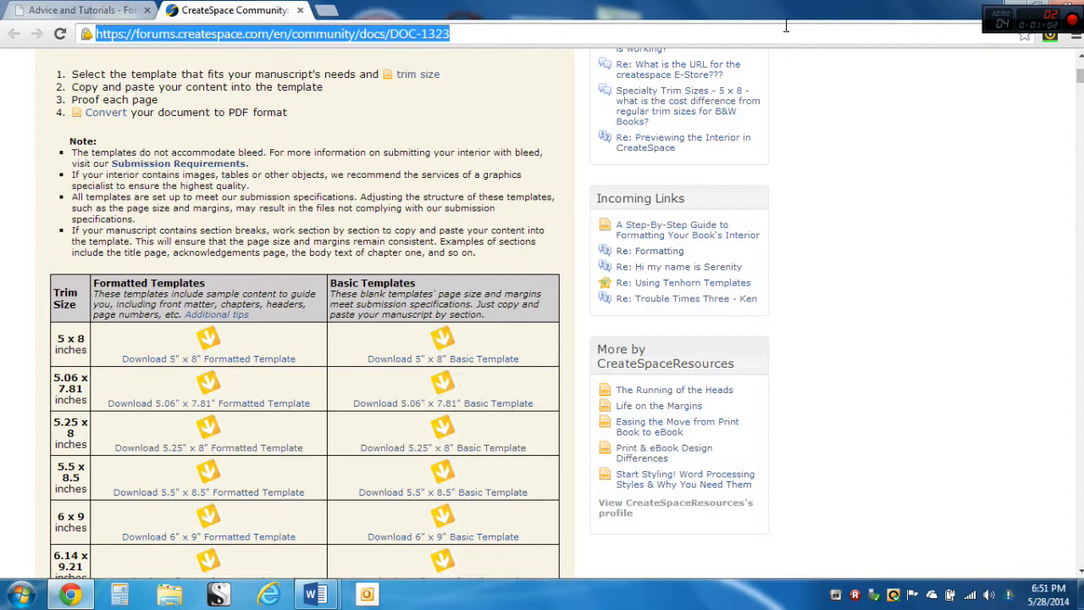
Switch to the CreateSpace 6 x 9 formatted template in Word and examine its title page, copyright page and section breaks
mouse_move(315, 595)
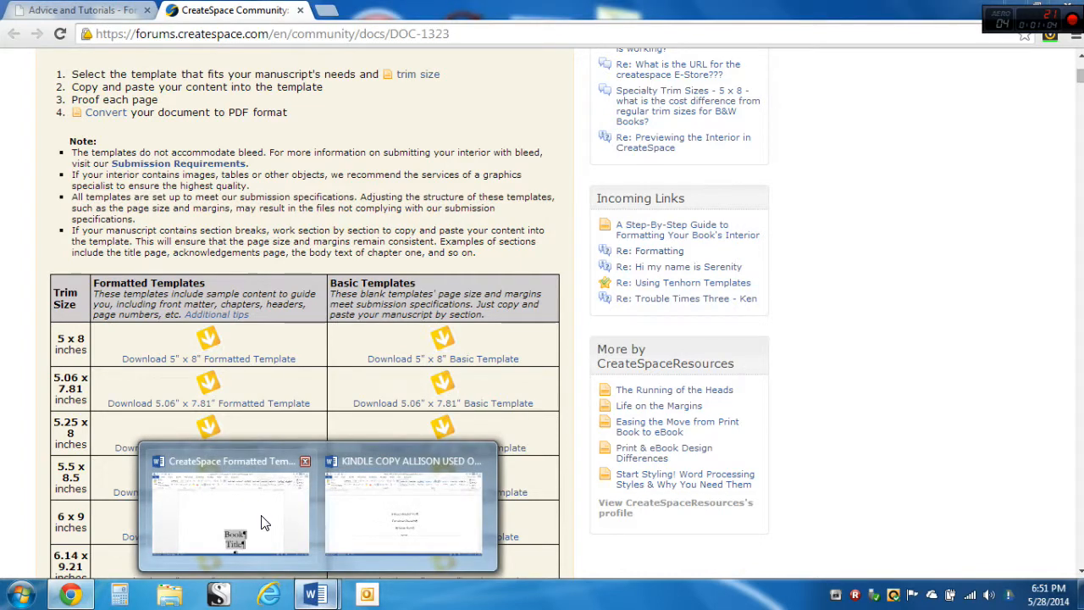
click(262, 519)
scroll(342, 325, down, 5)
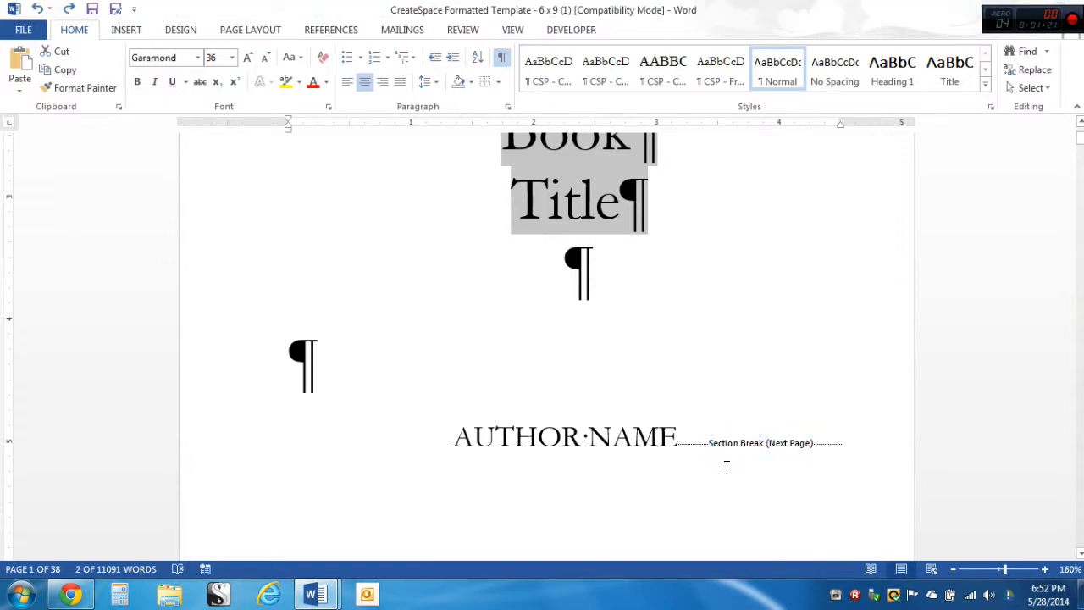
scroll(726, 466, down, 10)
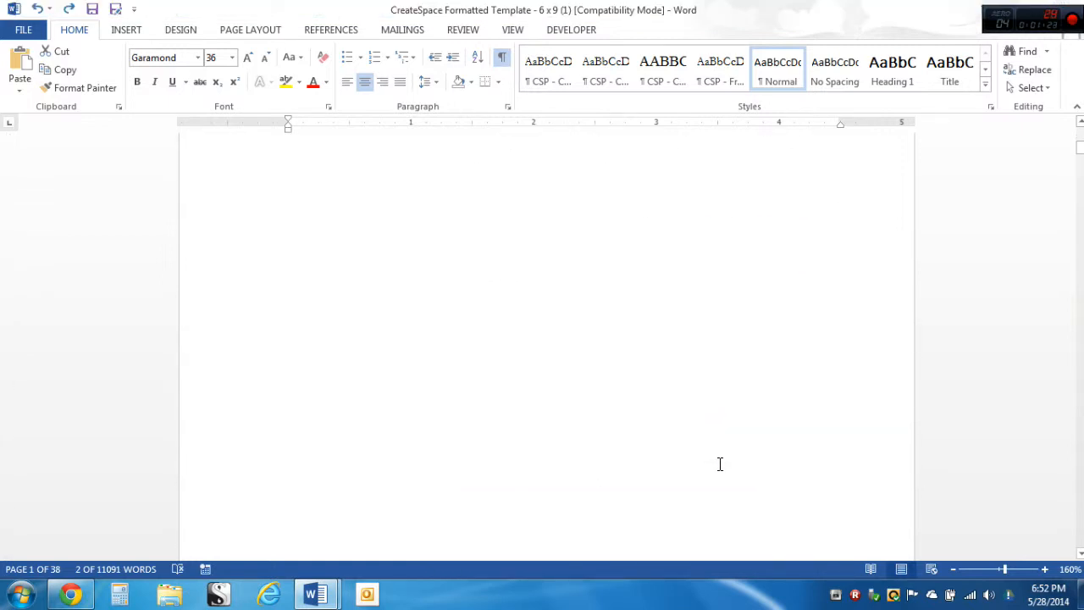
scroll(719, 464, down, 4)
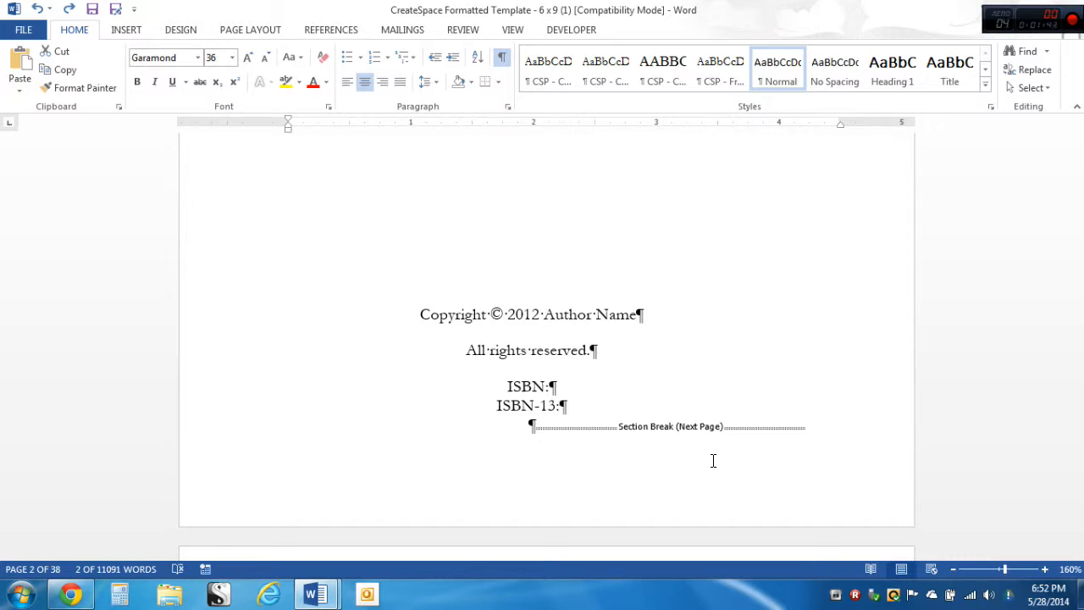
scroll(713, 460, up, 10)
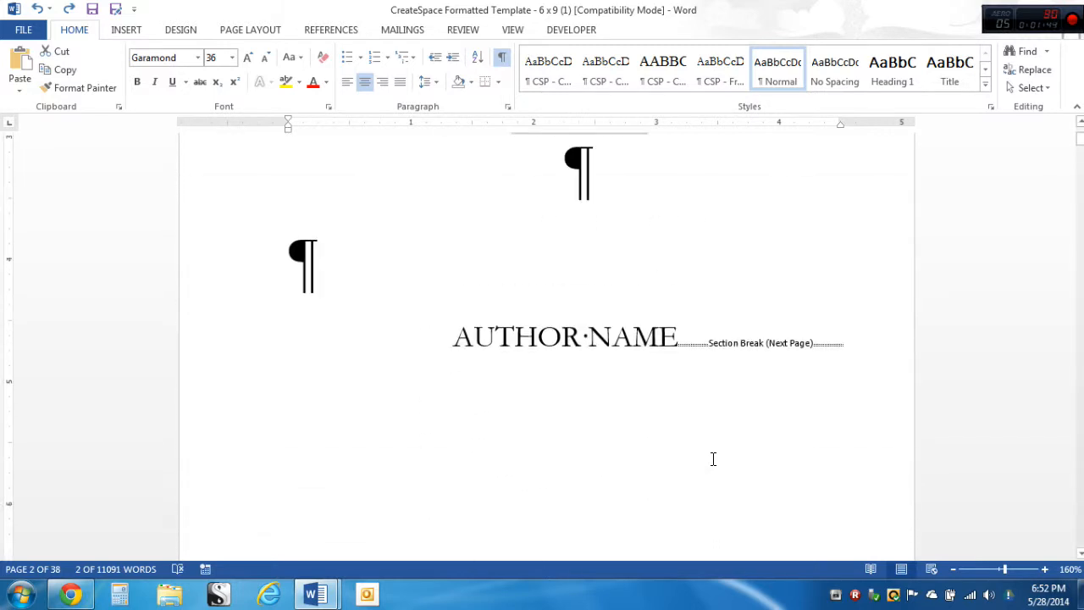
scroll(713, 459, up, 2)
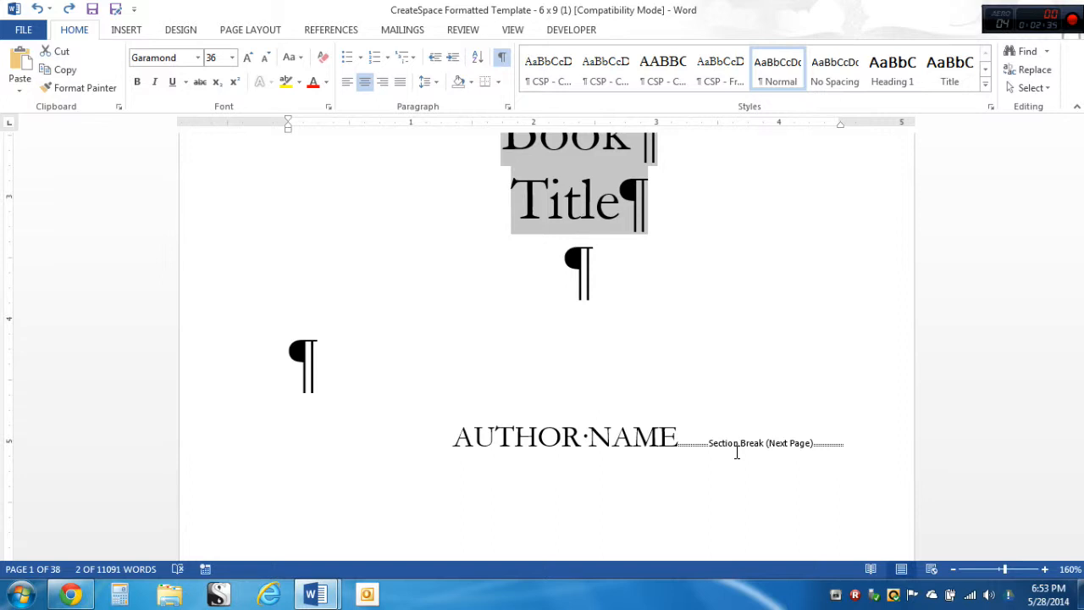
scroll(728, 440, up, 3)
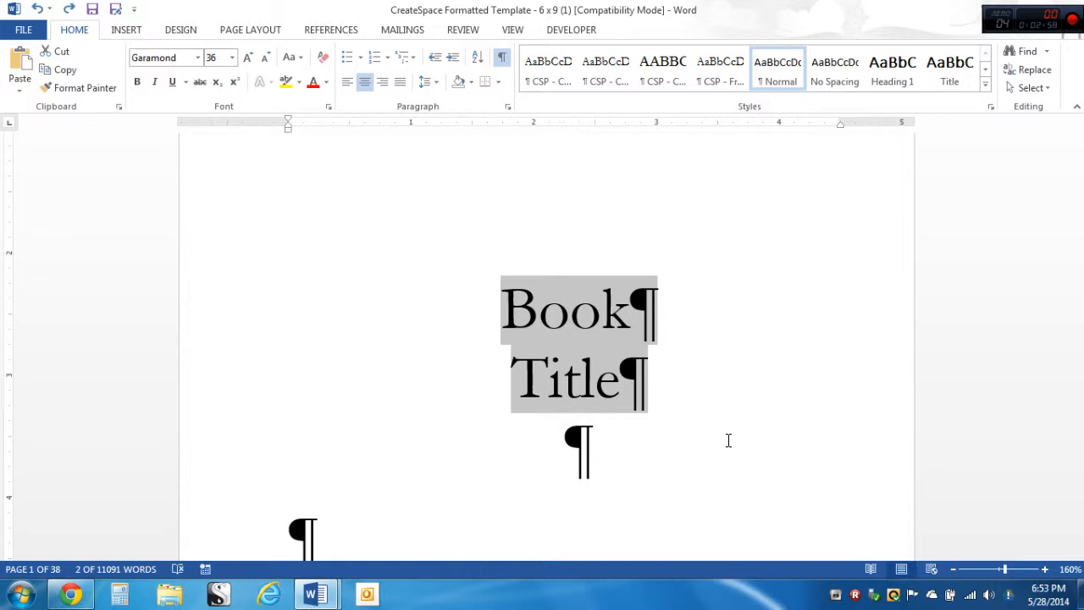
Hide the formatting marks, select the title block with its blank lines, and show the marks again
click(506, 313)
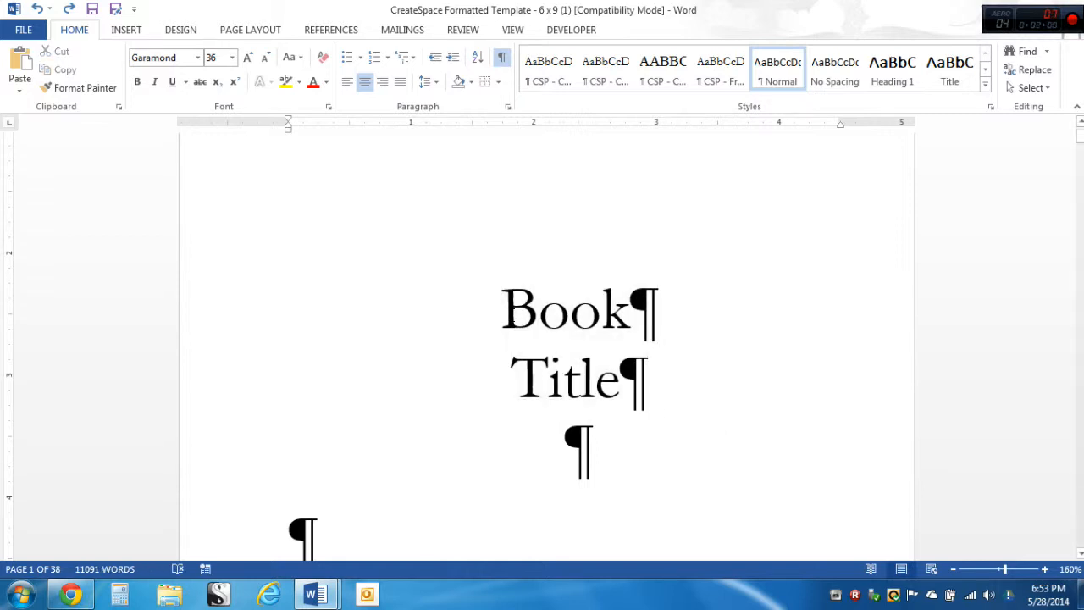
drag(506, 313, 599, 370)
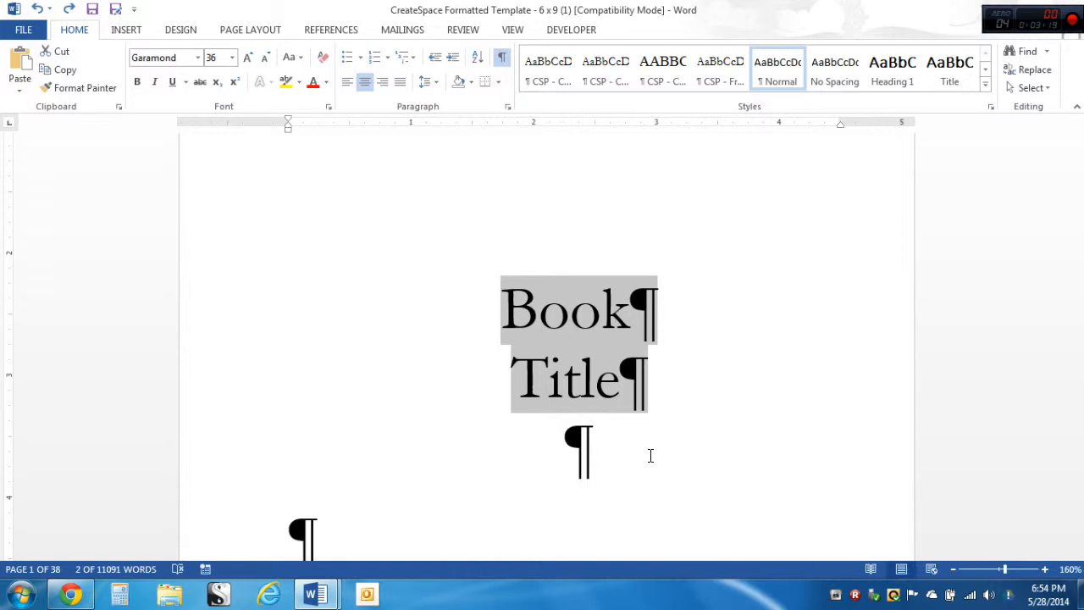
scroll(636, 416, down, 2)
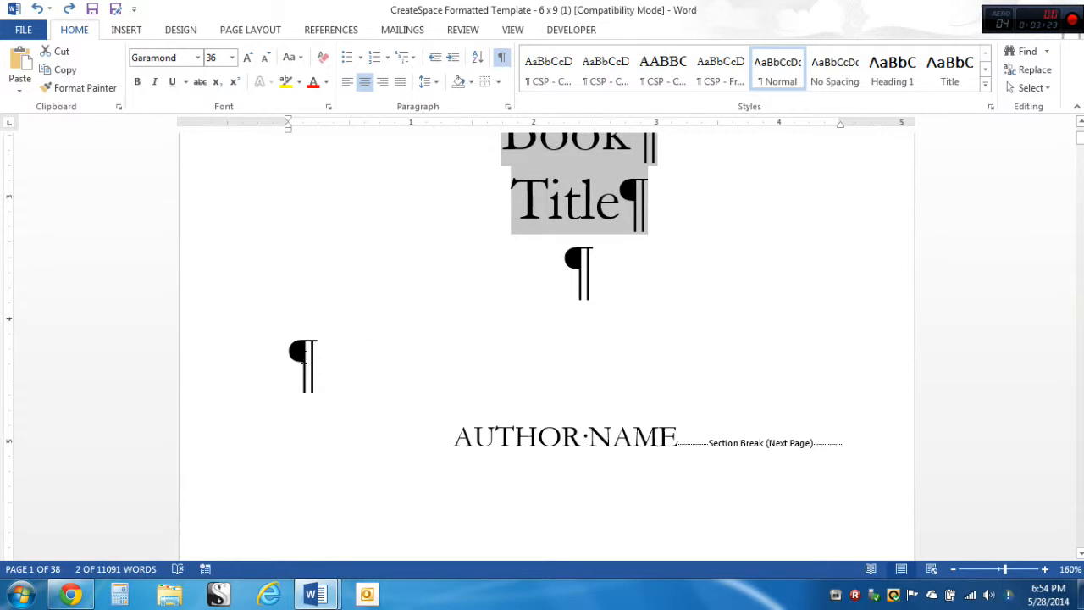
click(501, 56)
scroll(622, 305, up, 1)
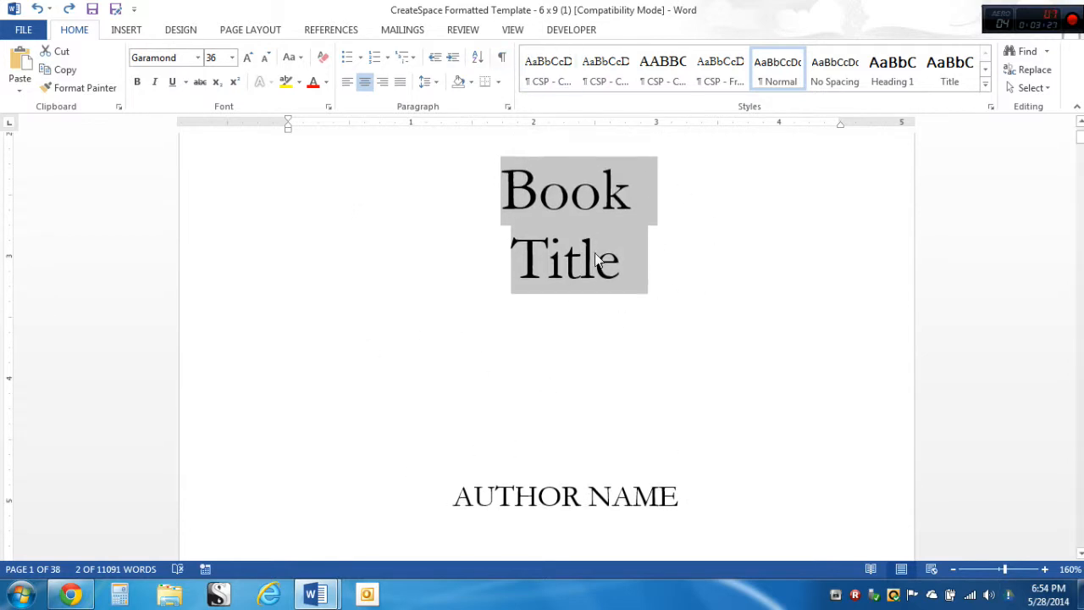
click(581, 198)
drag(489, 192, 485, 440)
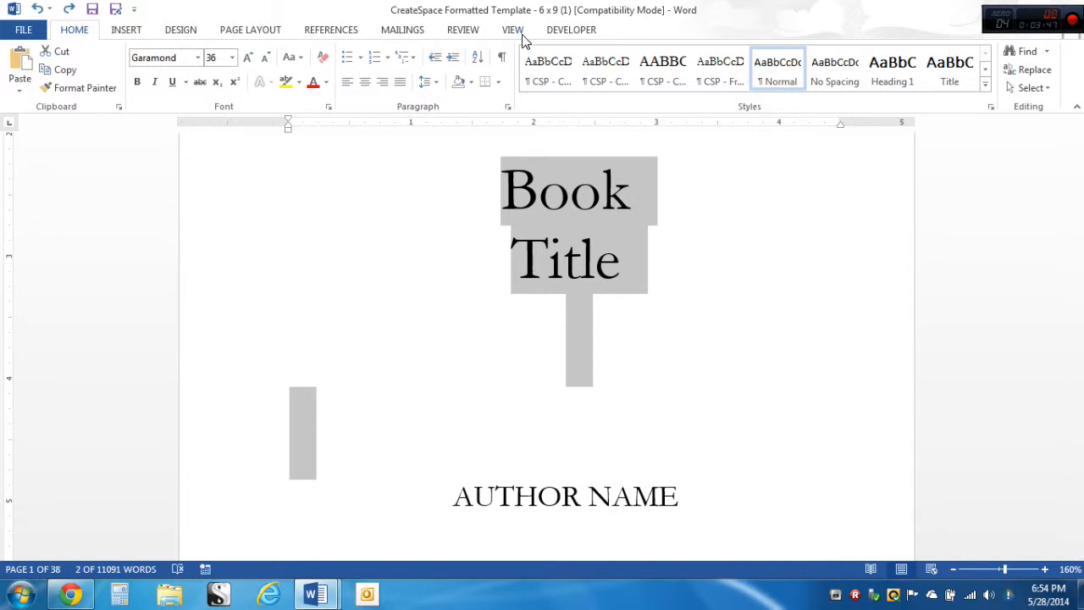
click(501, 61)
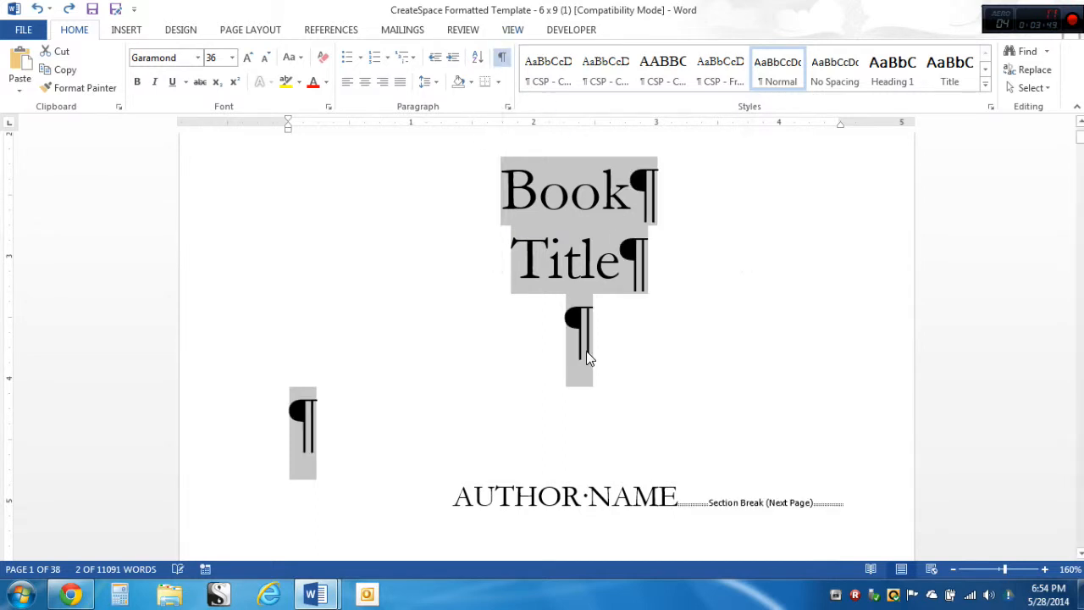
click(600, 331)
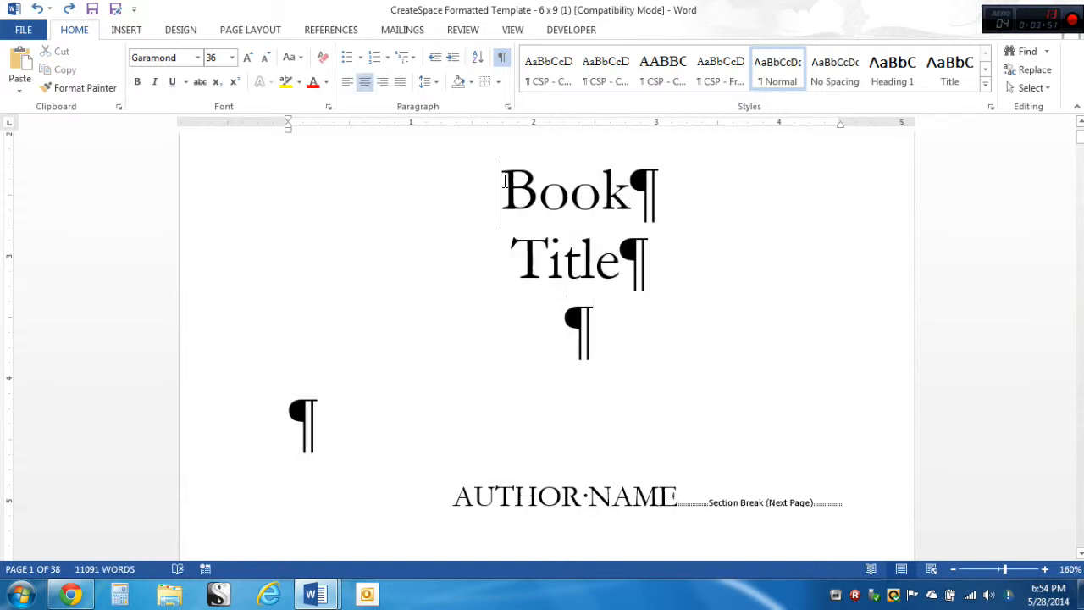
drag(502, 182, 597, 251)
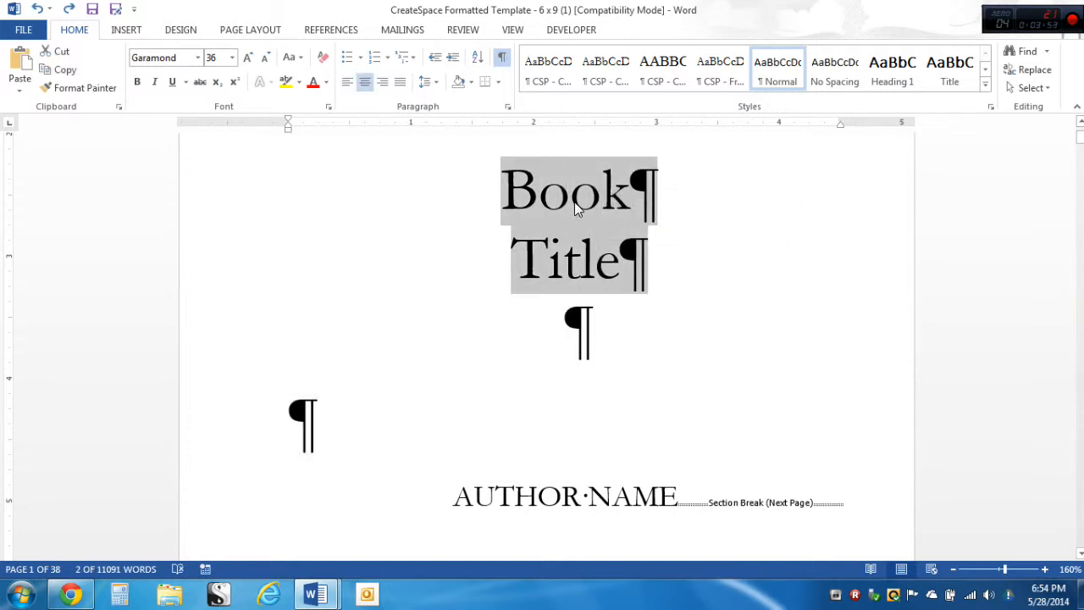
click(551, 259)
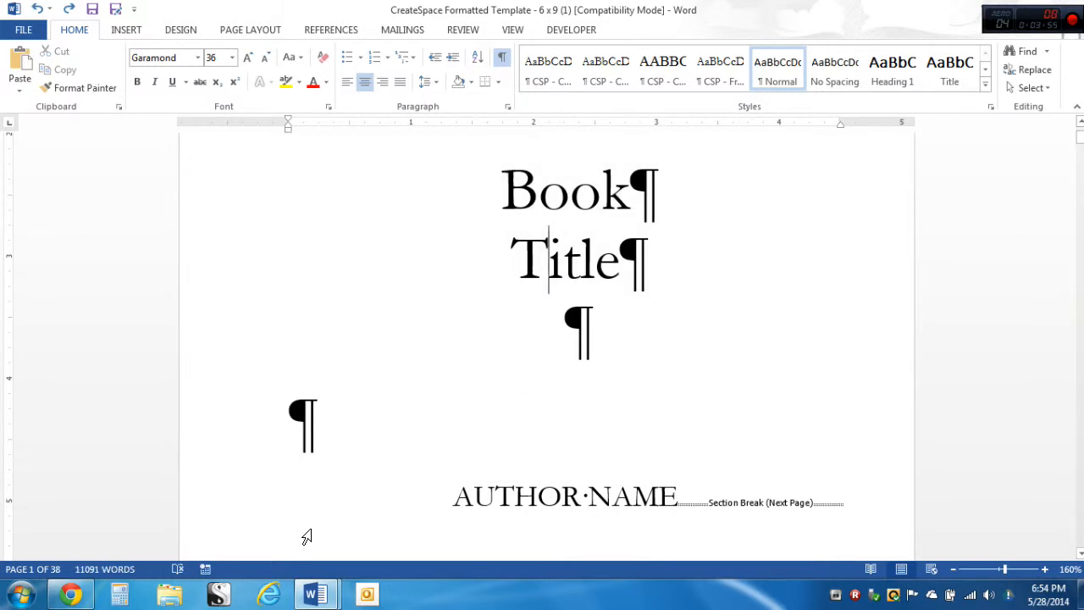
Copy the two title lines, "A Genie's Point of View" and "The Allison Chronicles", from the KINDLE COPY ALLISON USED ONE document
mouse_move(315, 592)
click(381, 508)
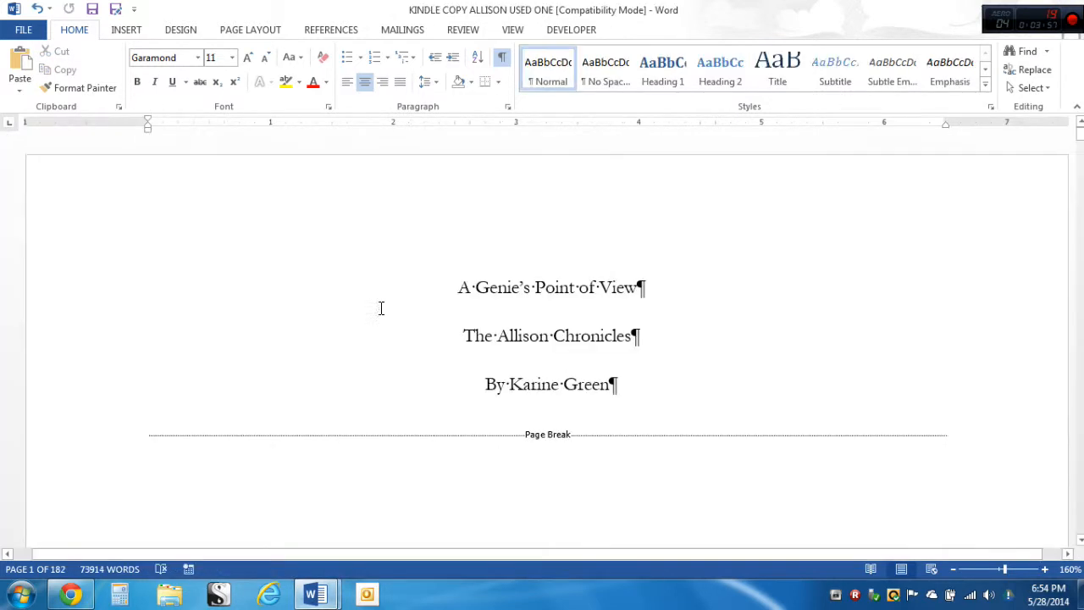
scroll(375, 304, down, 5)
scroll(369, 220, up, 4)
drag(458, 287, 633, 336)
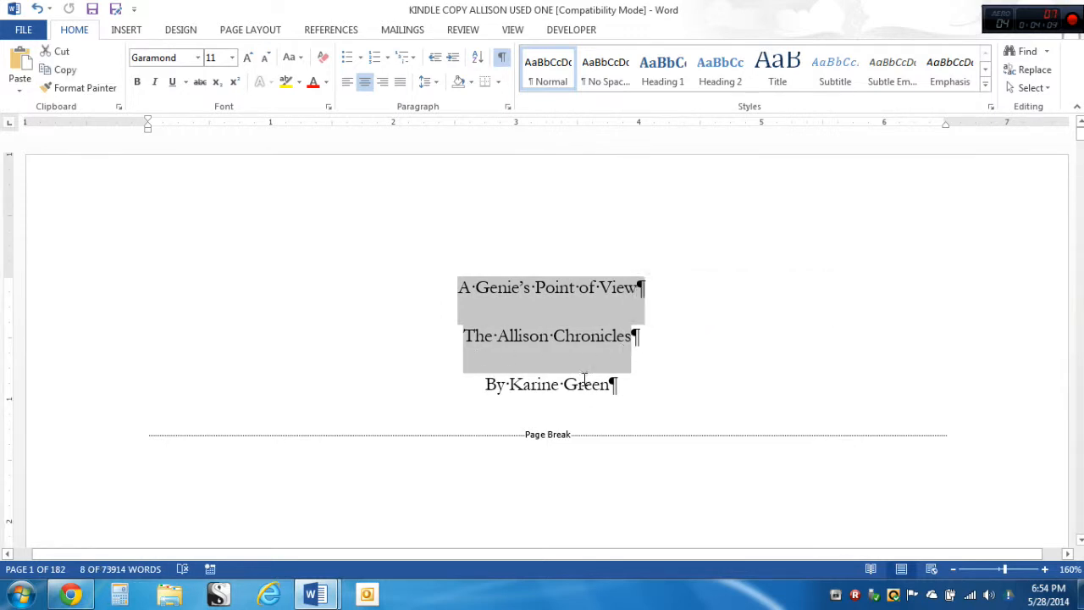
right_click(521, 311)
click(560, 343)
Replace the Book Title placeholder in the CreateSpace template with the copied title lines, using Merge Formatting
mouse_move(320, 600)
click(230, 482)
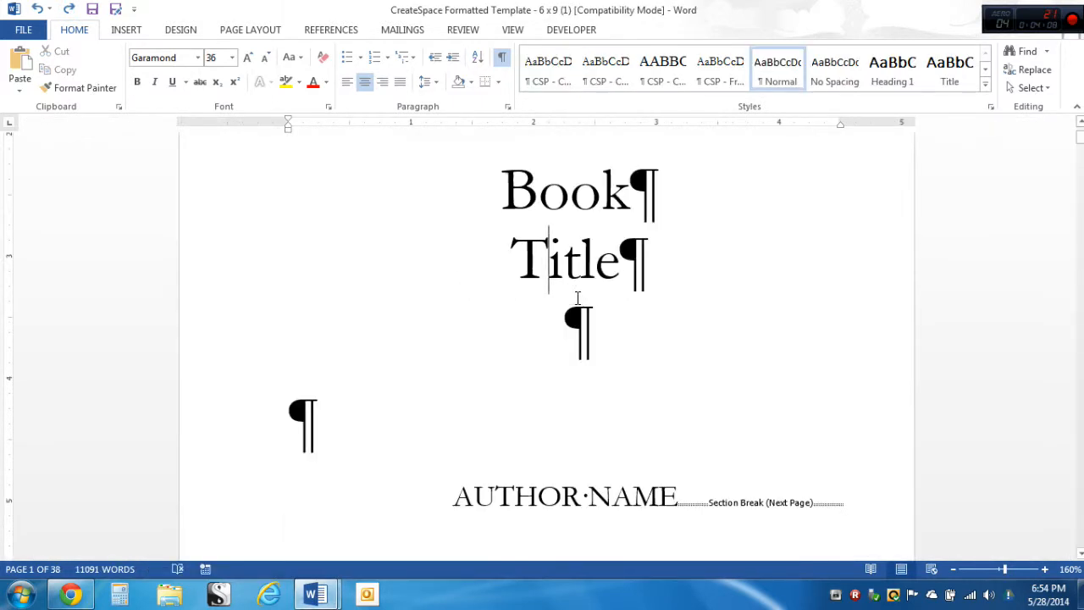
drag(498, 182, 613, 281)
right_click(540, 225)
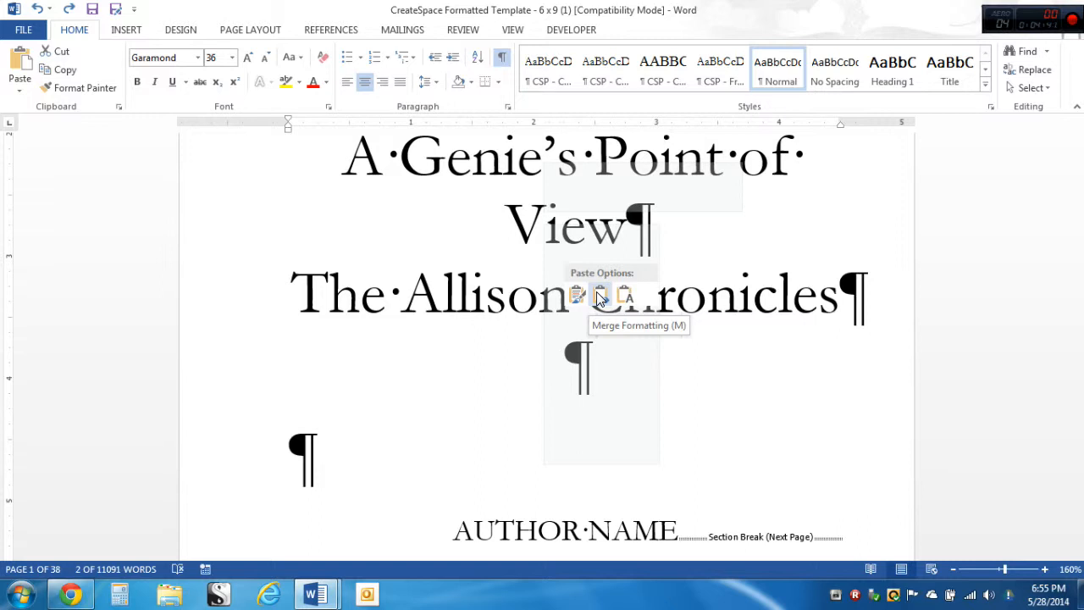
click(600, 296)
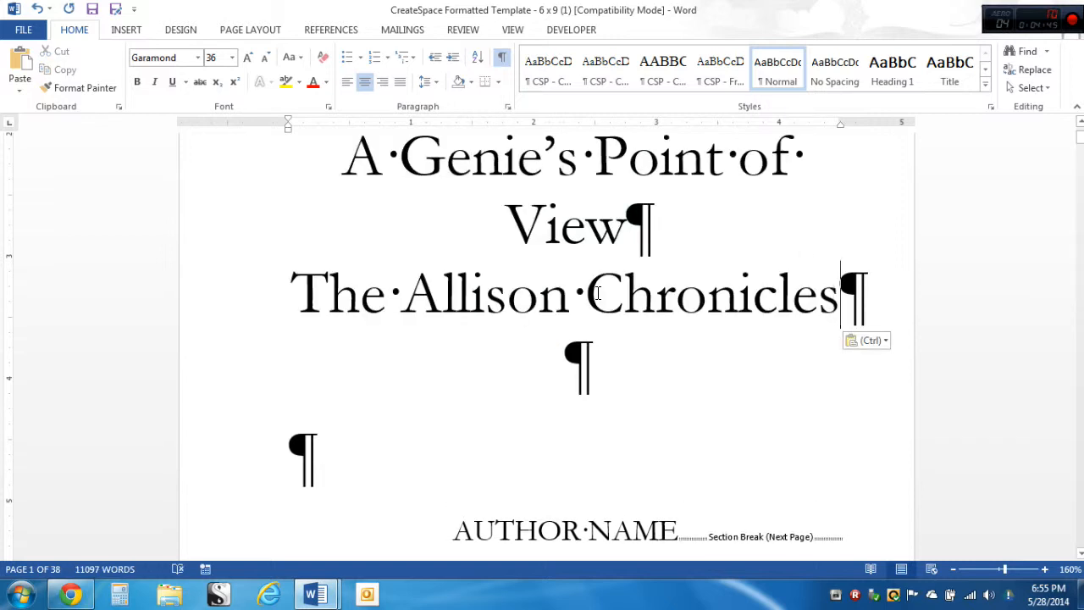
Select the AUTHOR NAME placeholder on the title page without including the section break after it
scroll(597, 293, down, 3)
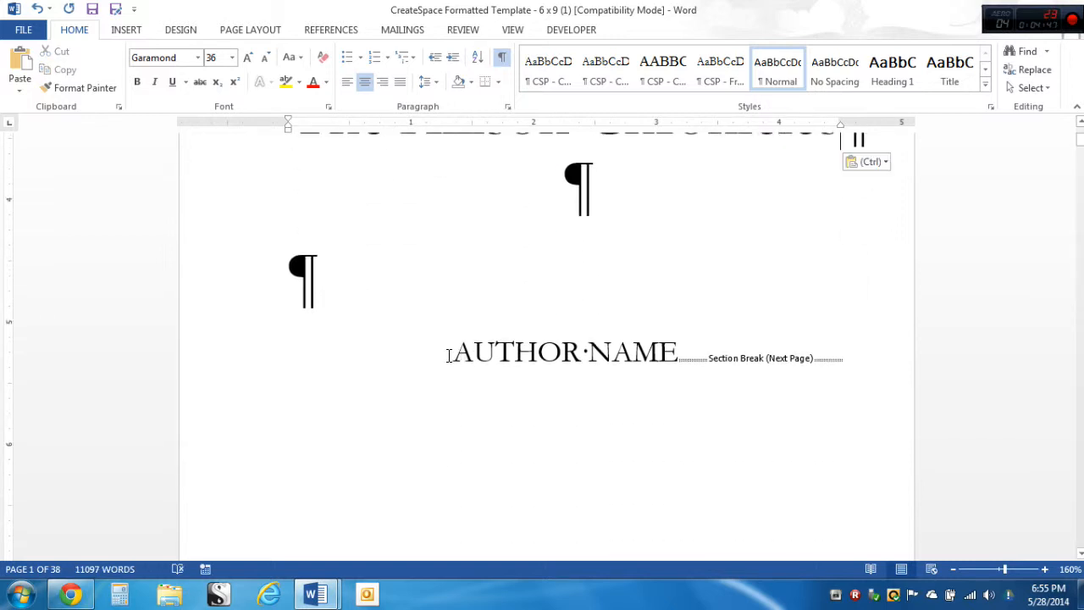
drag(452, 352, 840, 359)
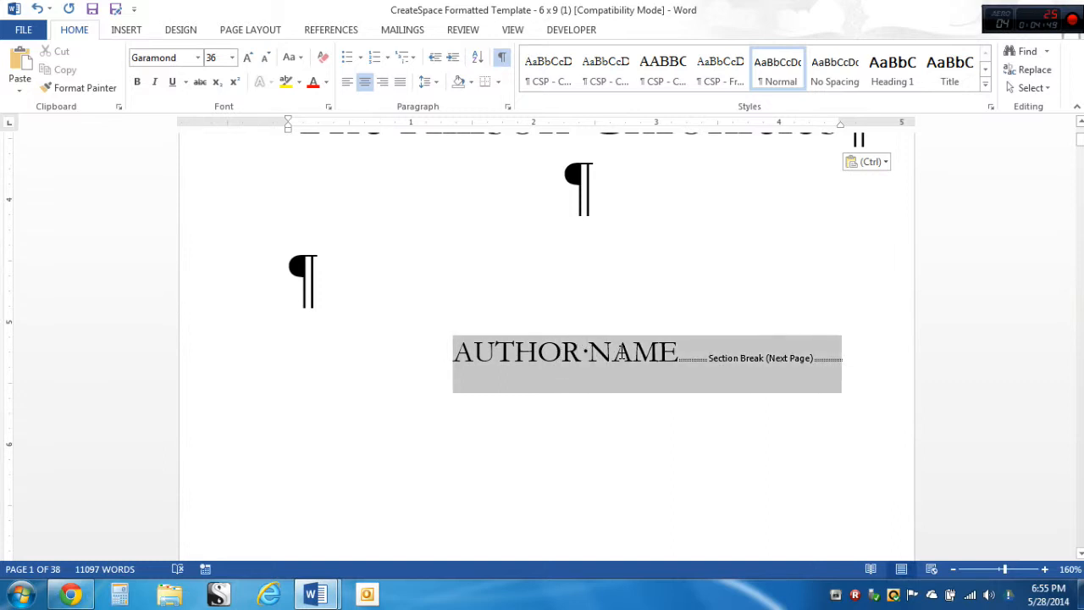
click(679, 364)
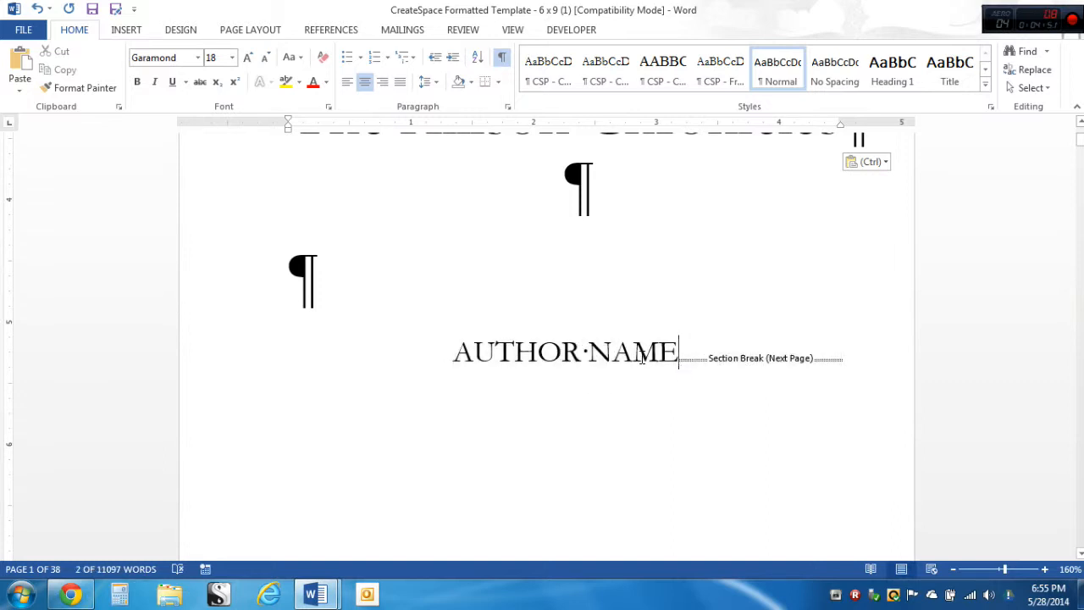
drag(452, 355, 732, 364)
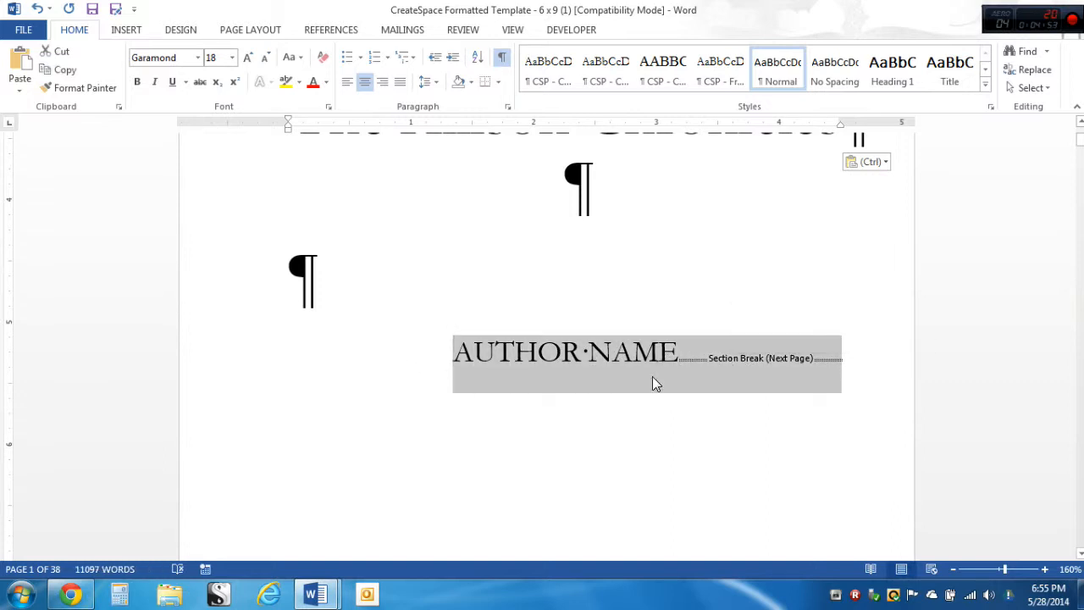
click(458, 358)
drag(458, 358, 789, 389)
click(675, 359)
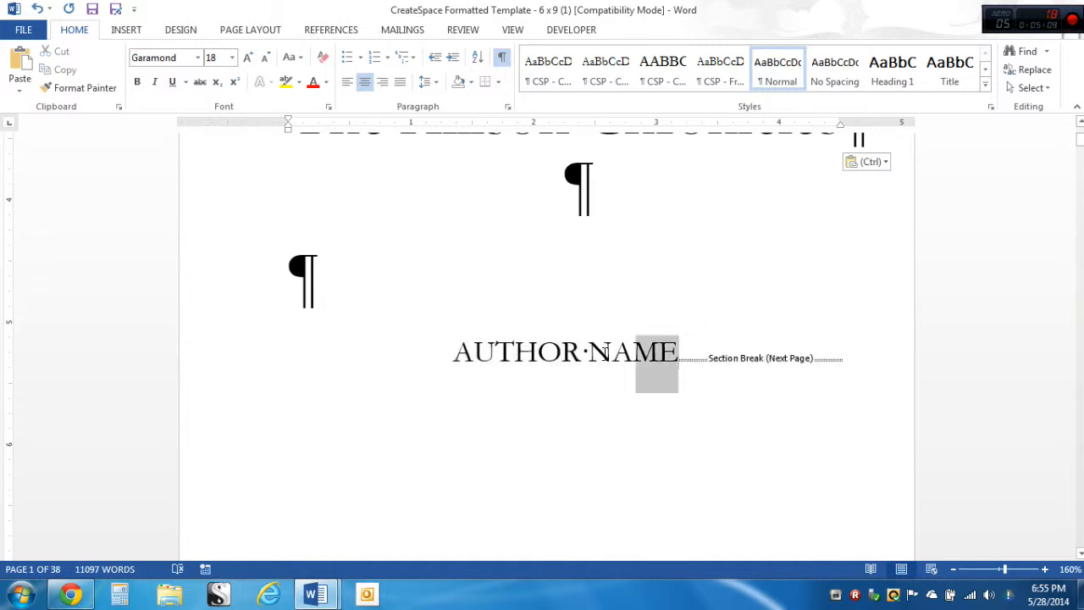
mouse_move(493, 351)
mouse_down()
mouse_move(537, 352)
mouse_move(451, 352)
mouse_move(677, 367)
mouse_move(668, 354)
mouse_up()
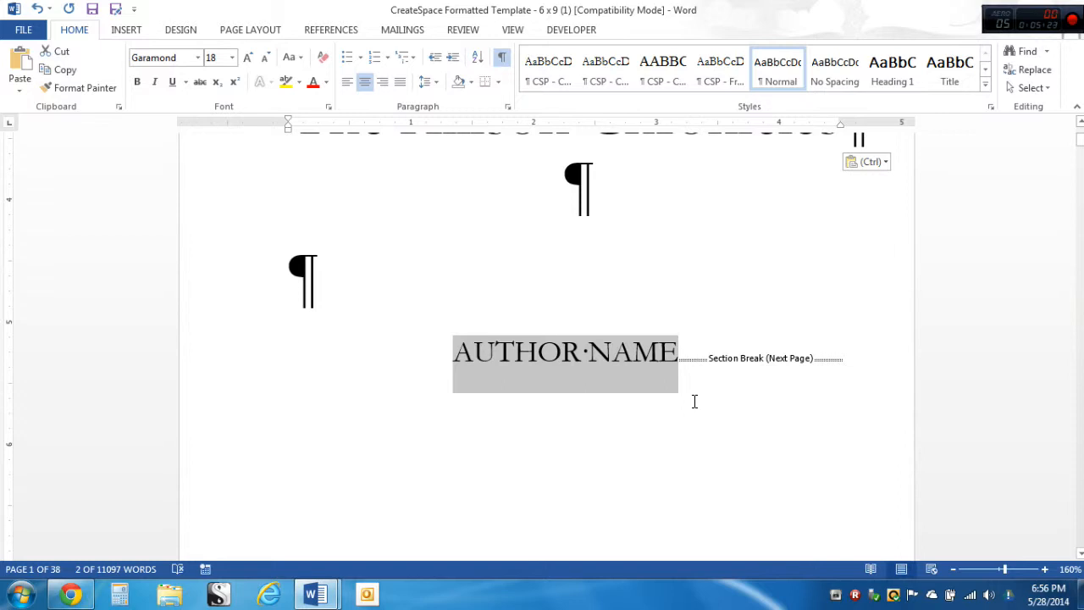
Insert "By" and the author's full name directly in front of the AUTHOR NAME placeholder
key(Left)
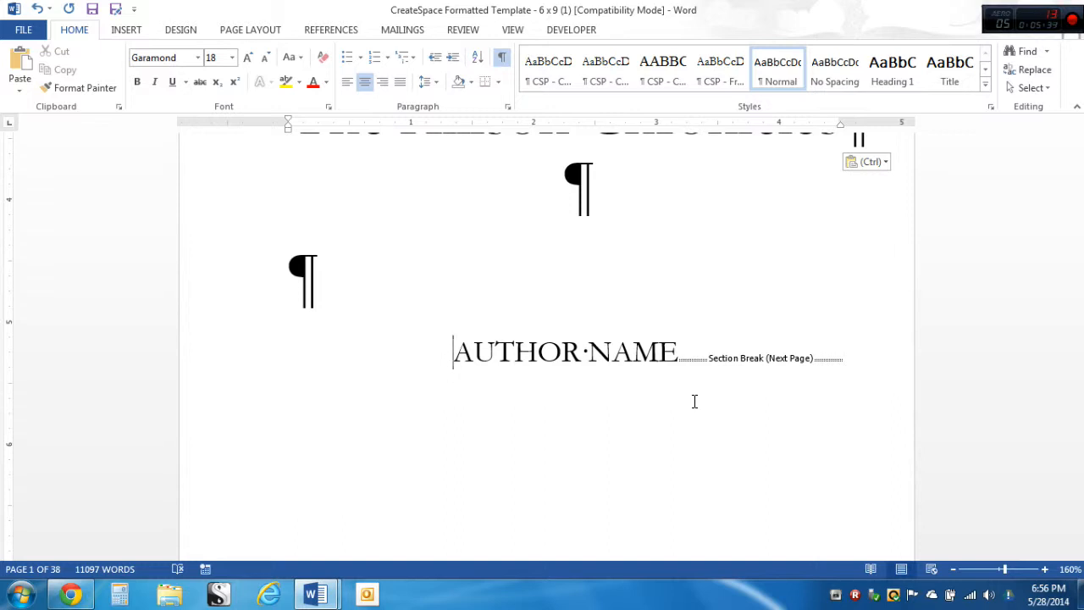
text(By Kar)
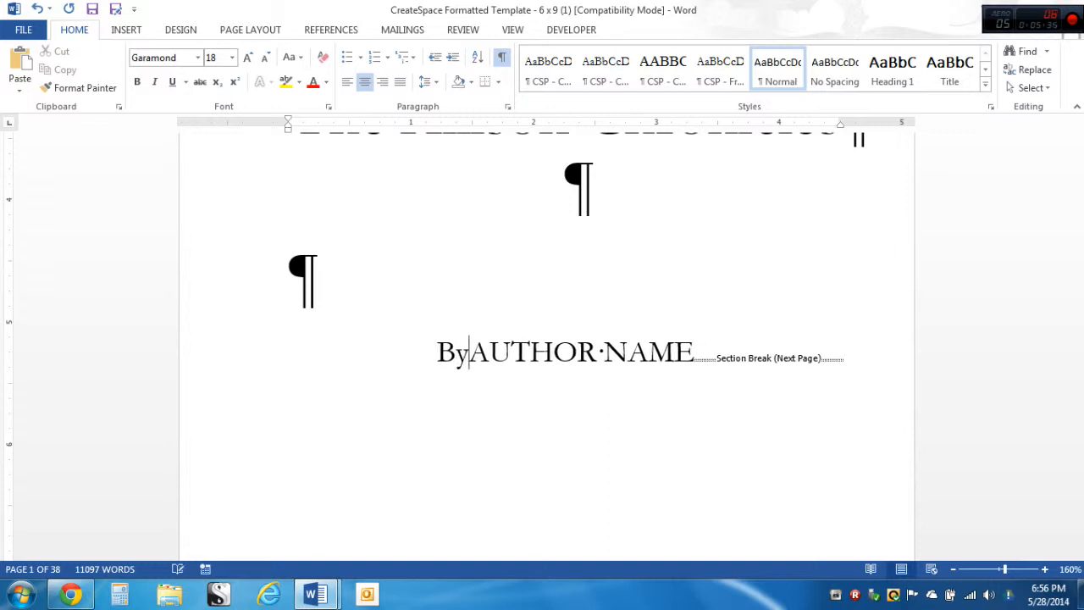
text(ine Gre)
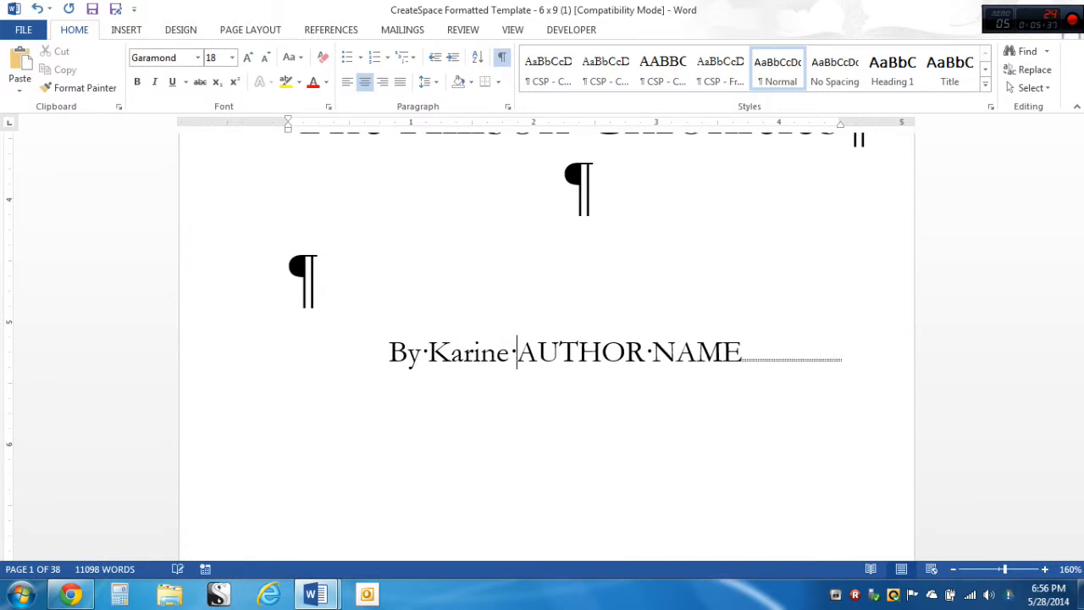
text(en)
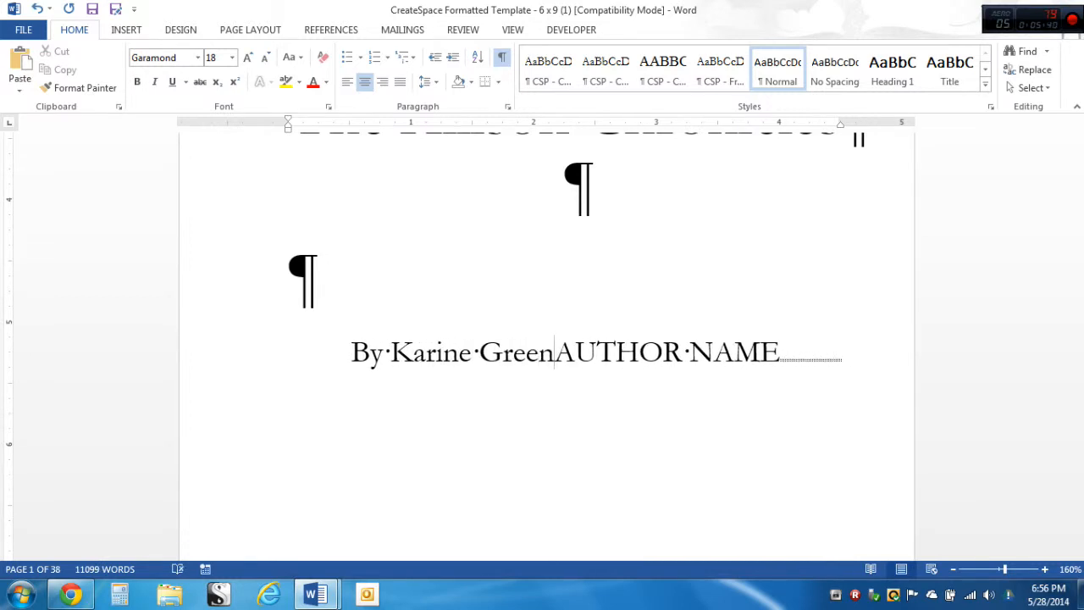
Delete the AUTHOR NAME placeholder text after the author's name on the title page, preserving the section break that follows
key(Delete)
key(Delete)
key(Delete)
key(Delete)
key(Delete)
key(Delete)
key(Delete)
key(Delete)
key(Delete)
key(Delete)
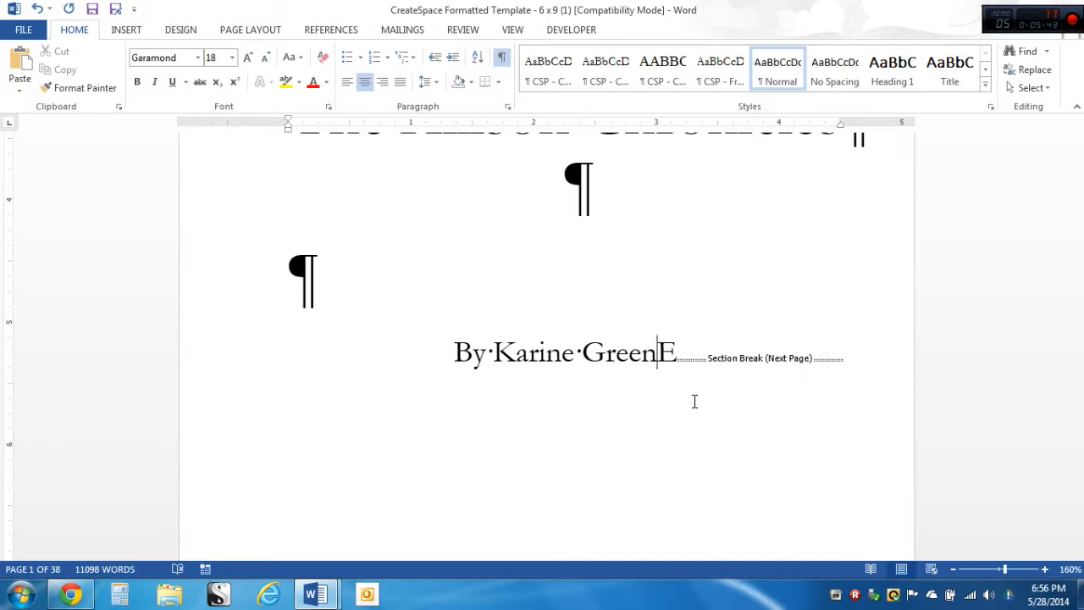
key(Delete)
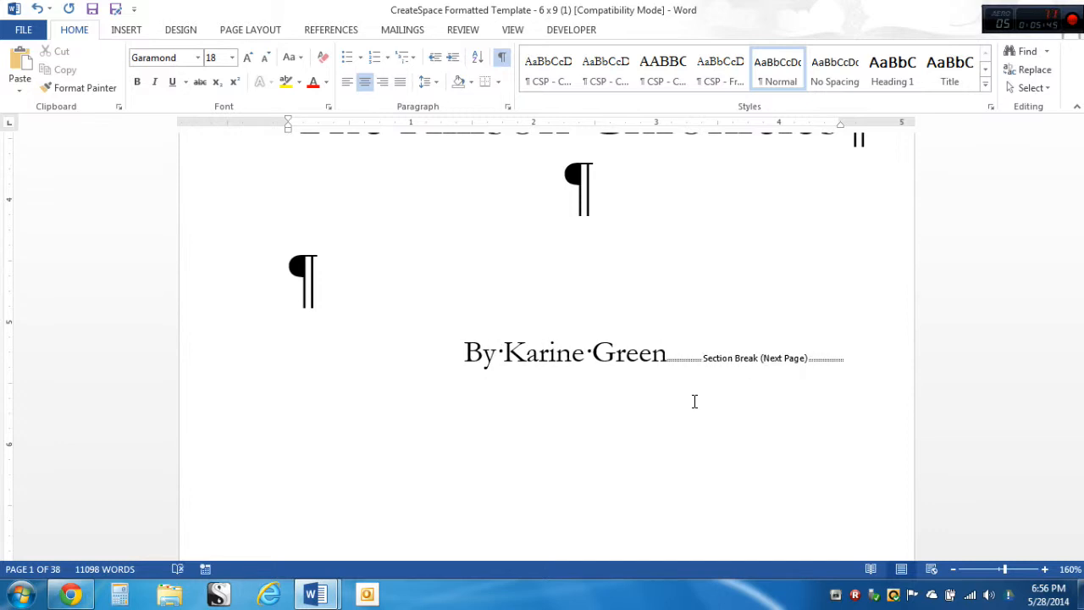
key(Delete)
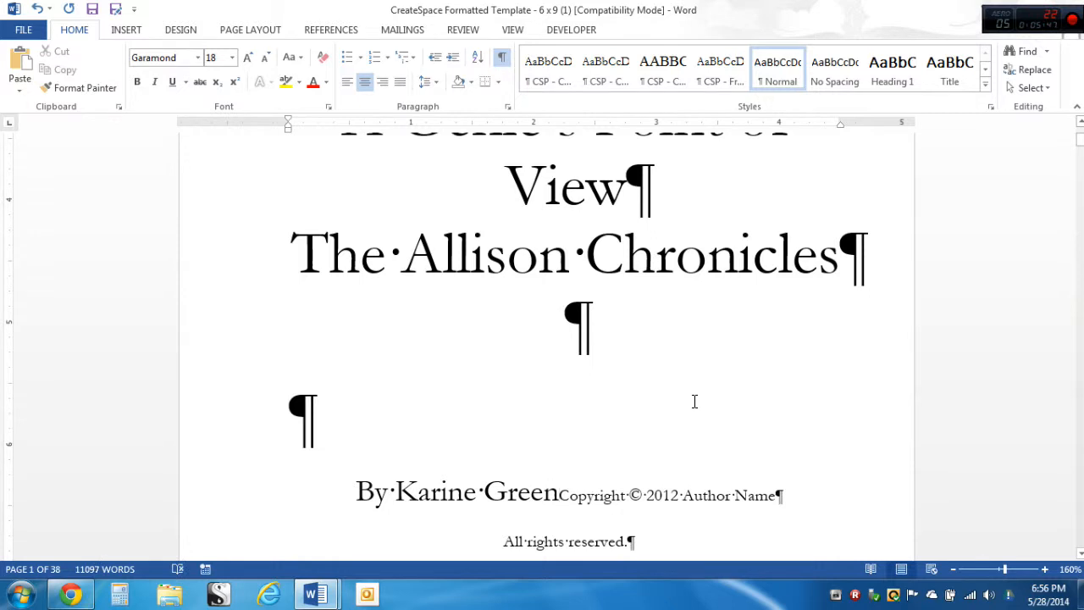
click(38, 10)
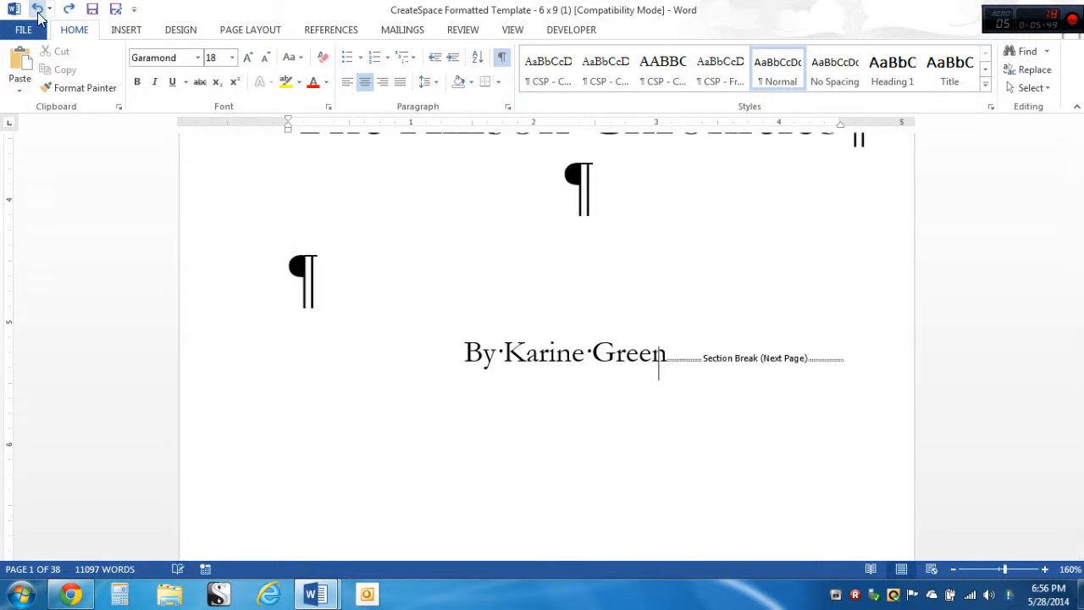
Copy the copyright page text, from "Copyright and Disclaimer" through the editor thanks line, from the KINDLE COPY ALLISON USED ONE document
scroll(508, 385, down, 1)
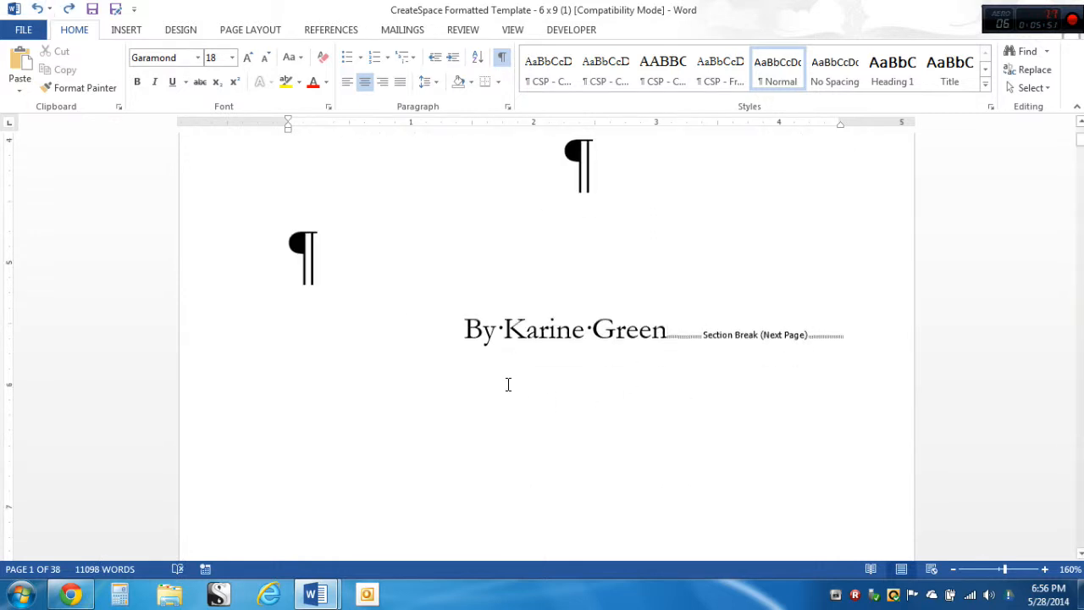
scroll(508, 384, down, 6)
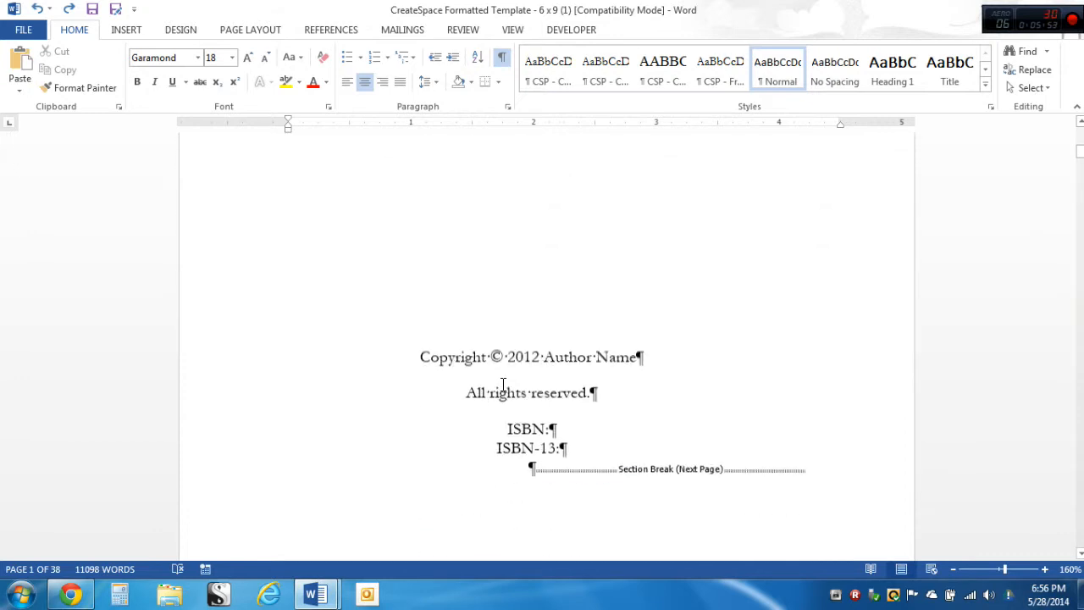
scroll(503, 384, down, 3)
mouse_move(314, 592)
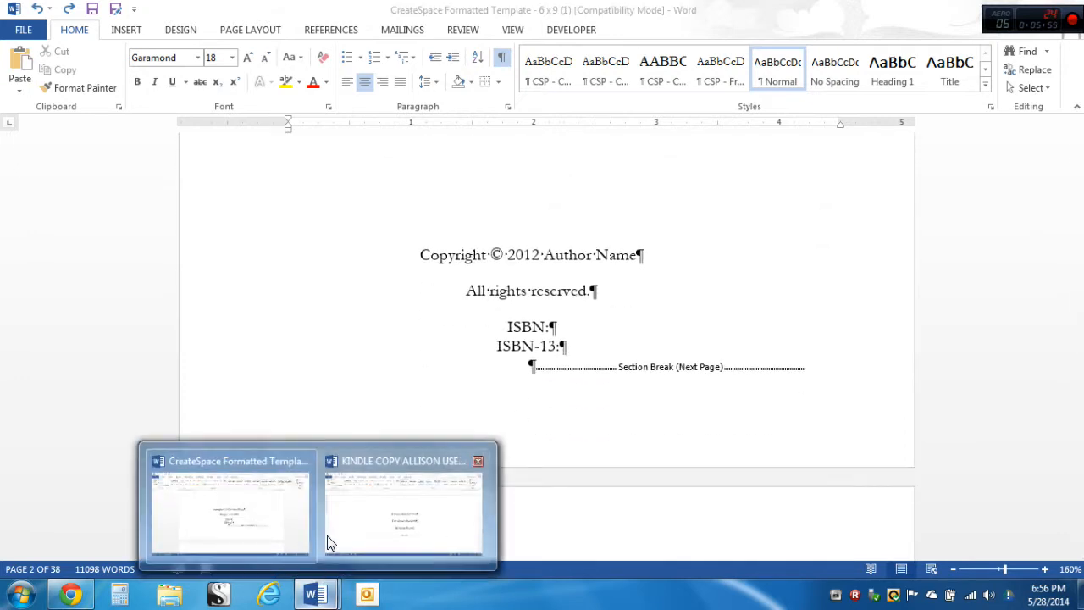
click(360, 532)
scroll(461, 388, down, 5)
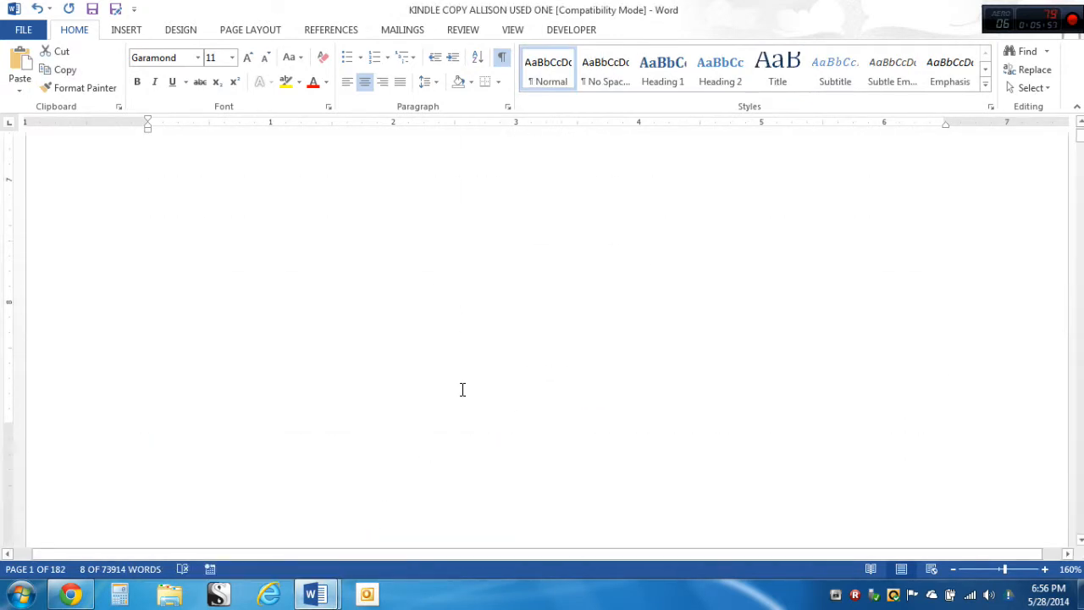
scroll(462, 389, down, 5)
drag(456, 161, 754, 510)
right_click(580, 320)
click(618, 356)
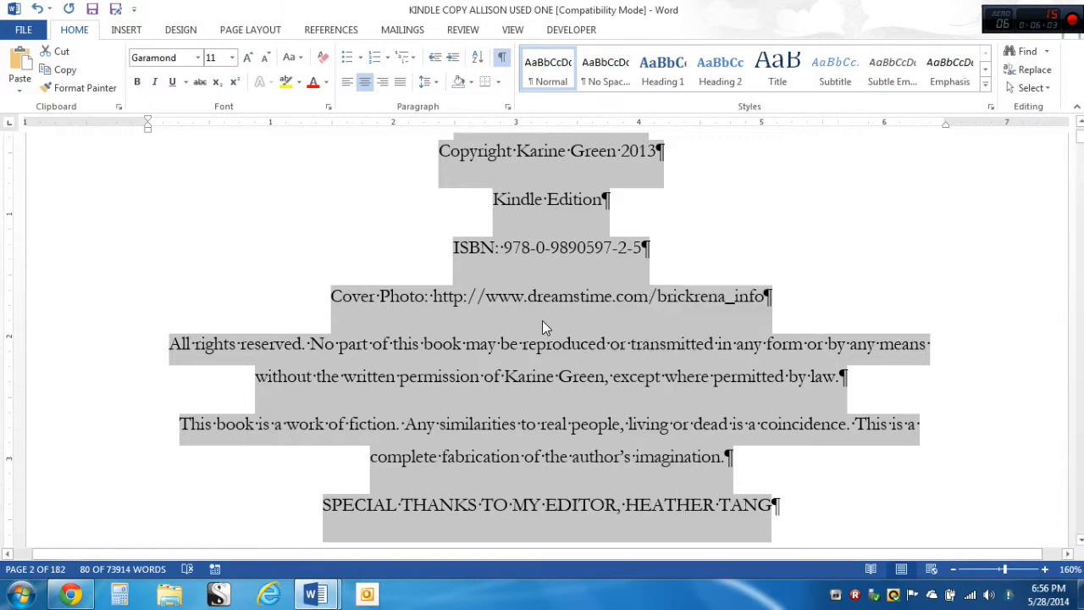
scroll(526, 291, up, 4)
scroll(447, 332, down, 2)
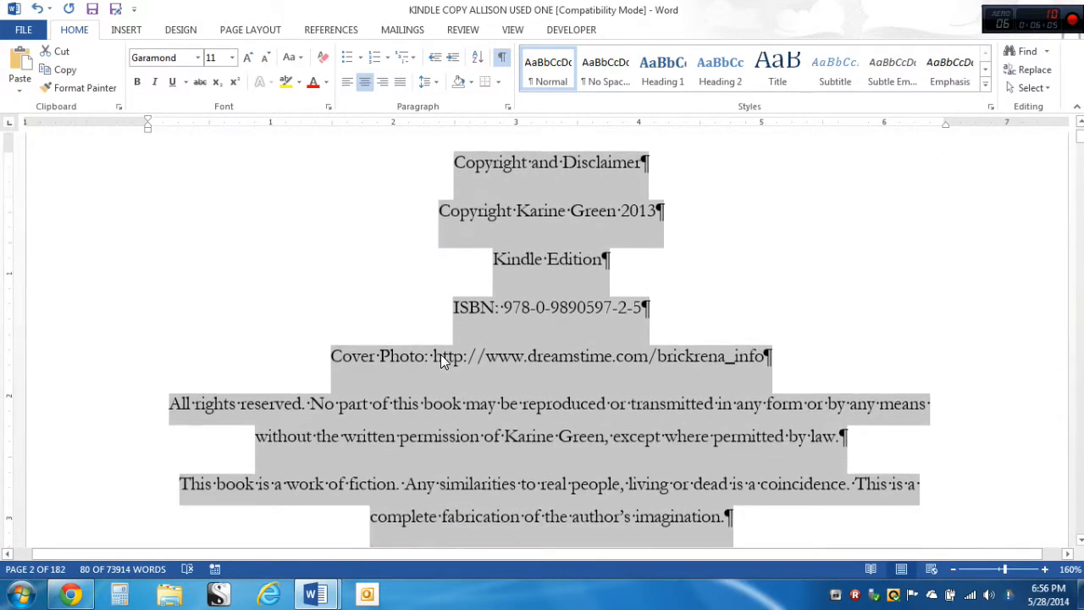
Replace the copyright and ISBN placeholder lines in the CreateSpace template with the copied text, using Merge Formatting and excluding the section break
click(315, 592)
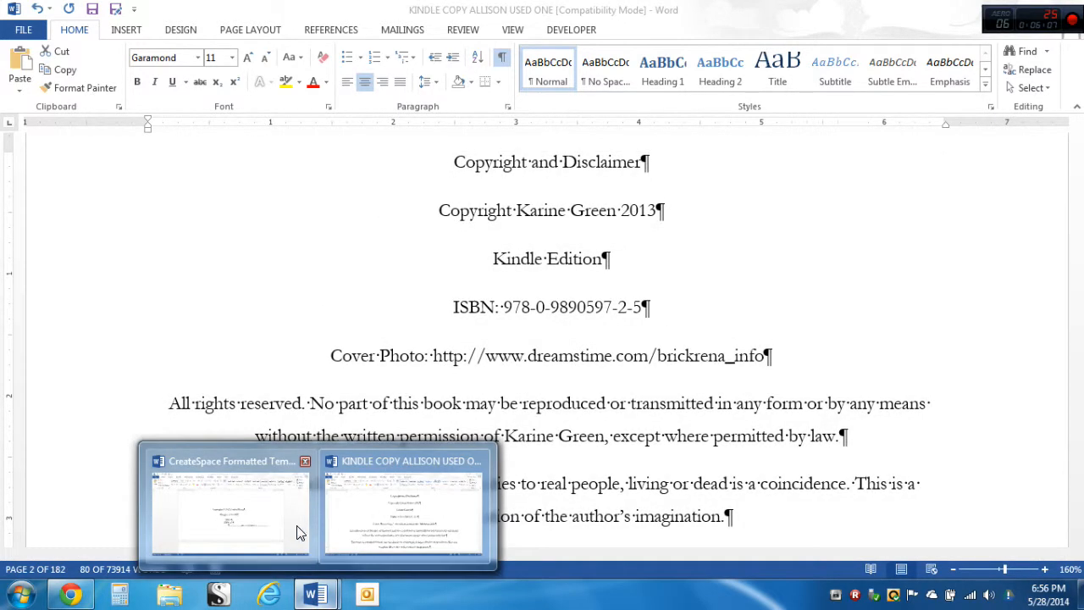
click(298, 532)
drag(416, 251, 558, 339)
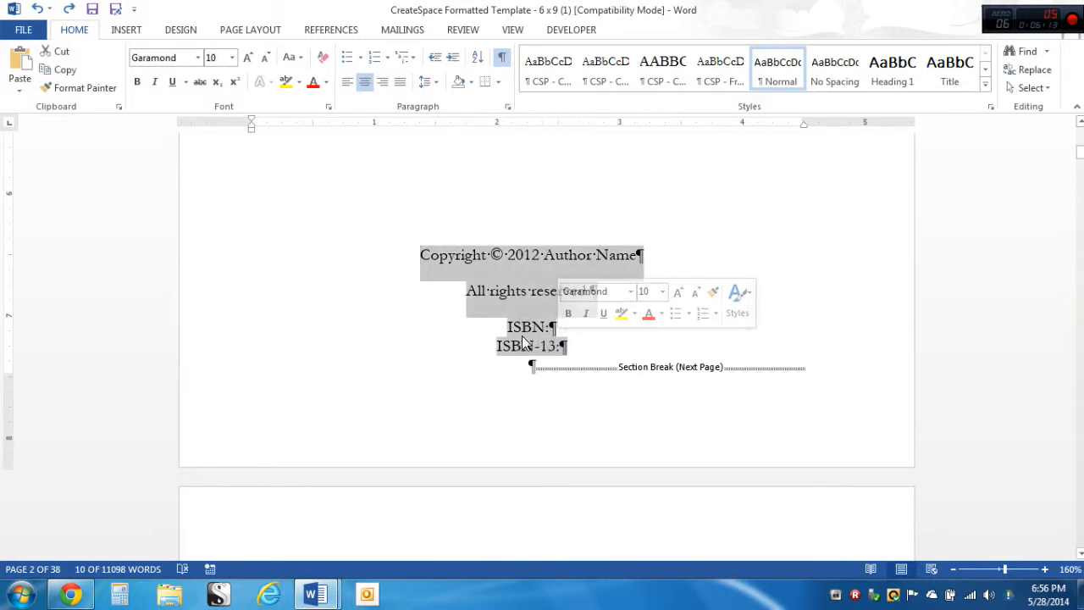
right_click(540, 286)
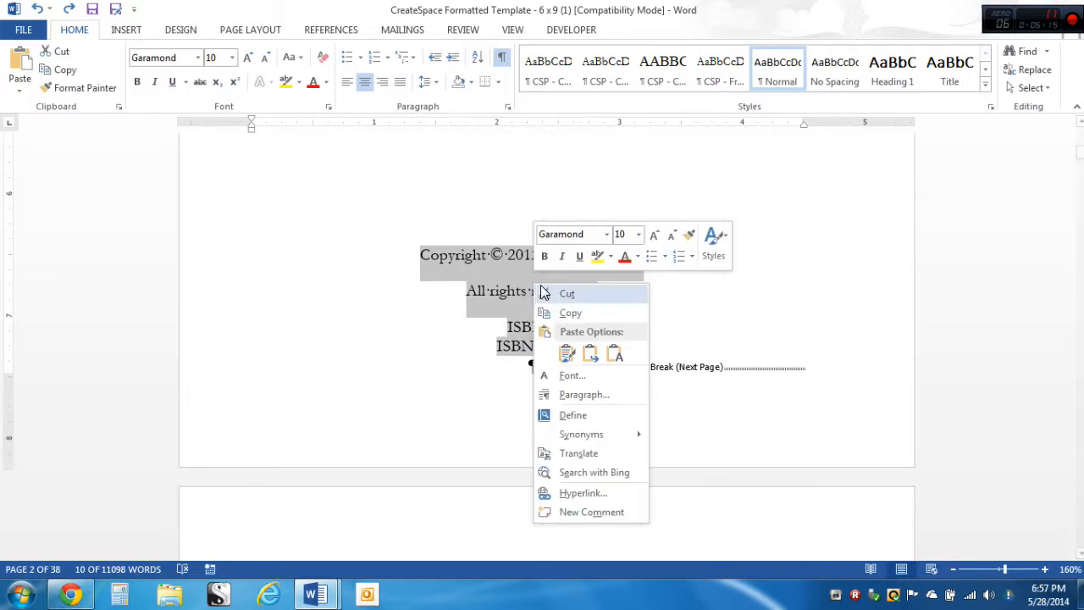
click(590, 353)
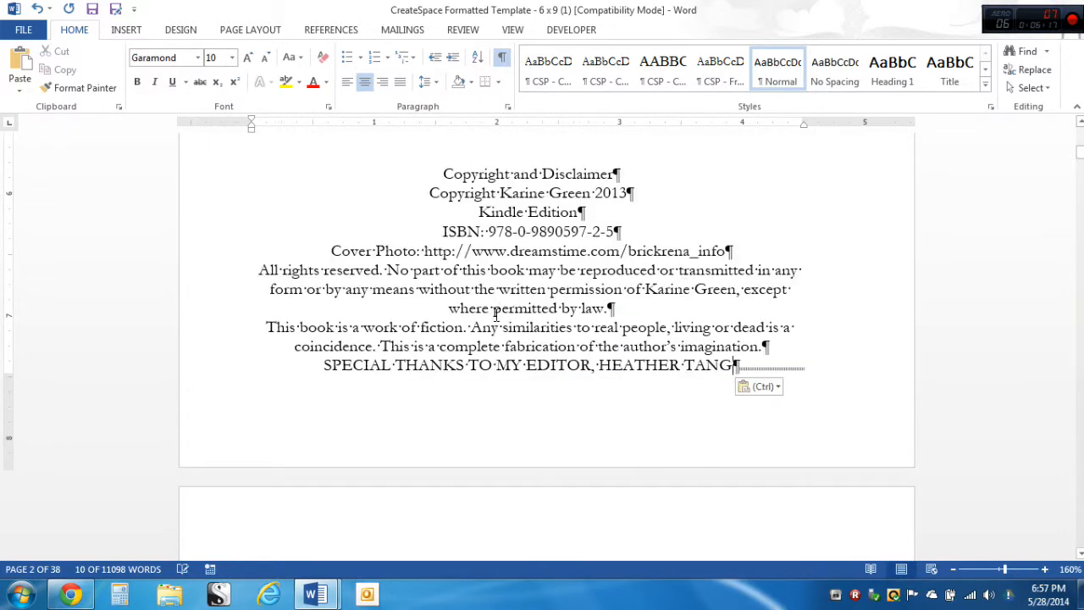
drag(478, 212, 621, 231)
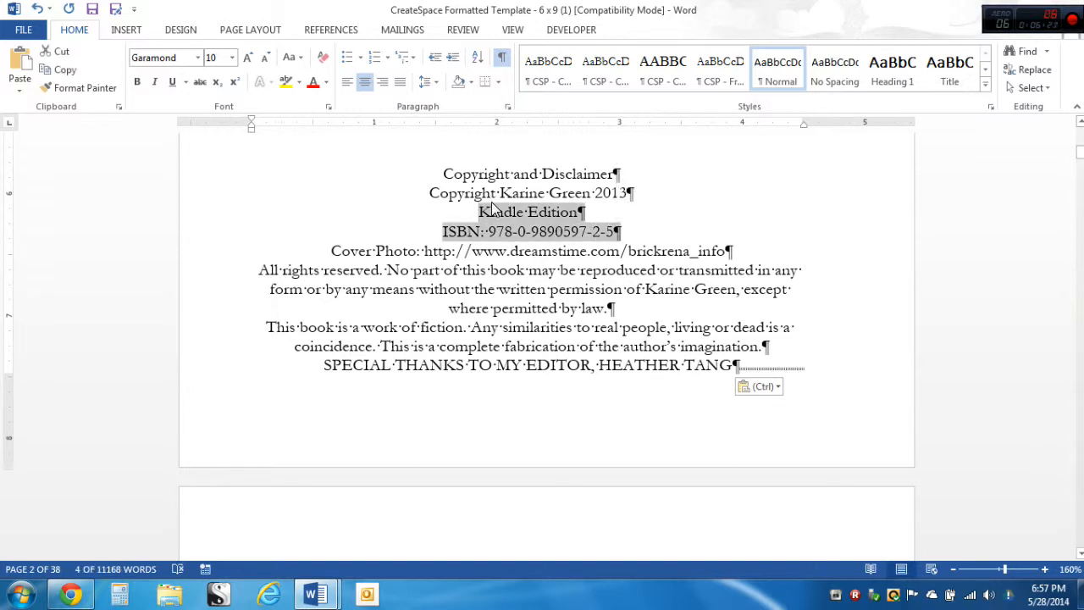
click(481, 259)
Replace the dedication placeholder text with "To crime victims", keeping the final period and the section break after it
scroll(477, 269, down, 3)
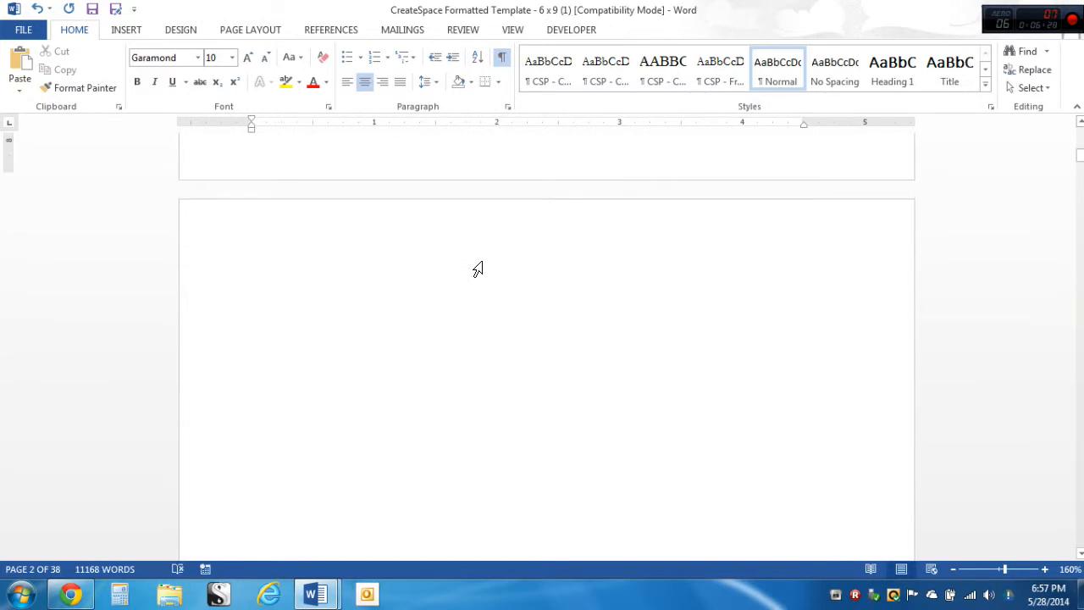
scroll(479, 264, down, 3)
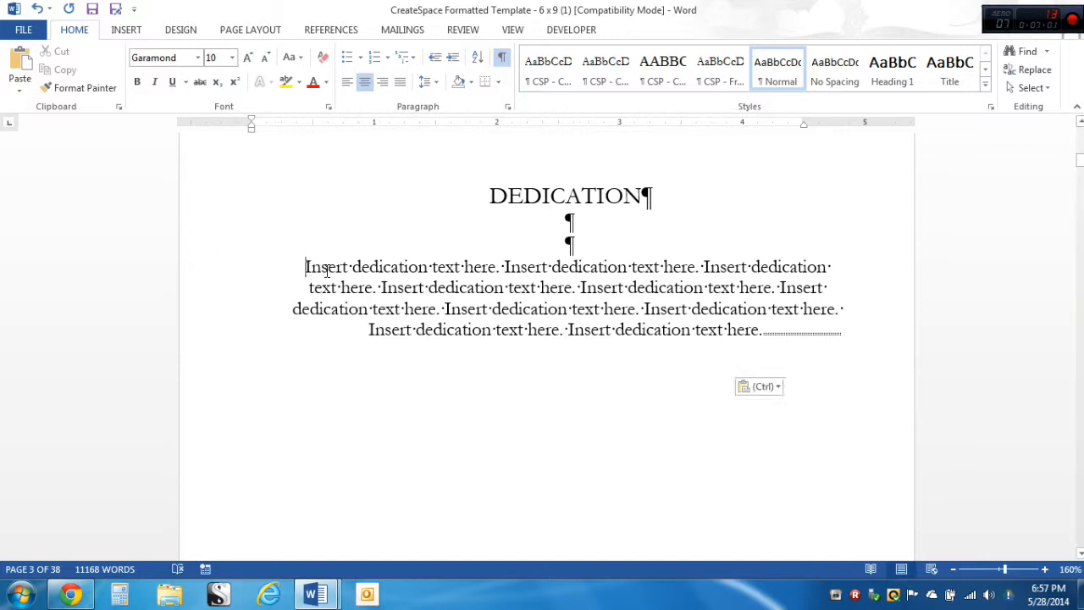
drag(303, 266, 760, 331)
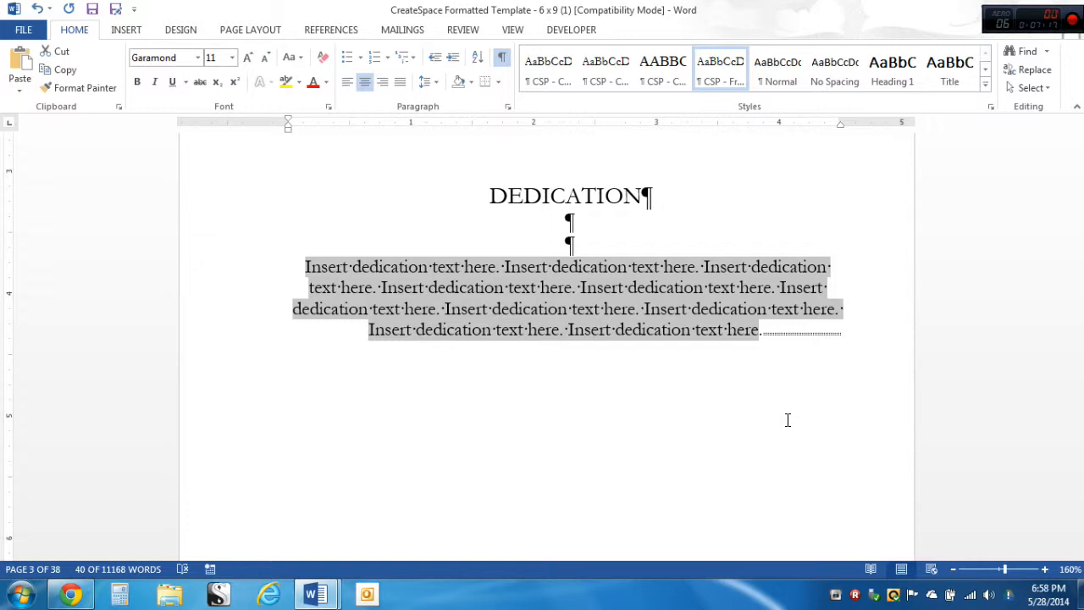
text(To)
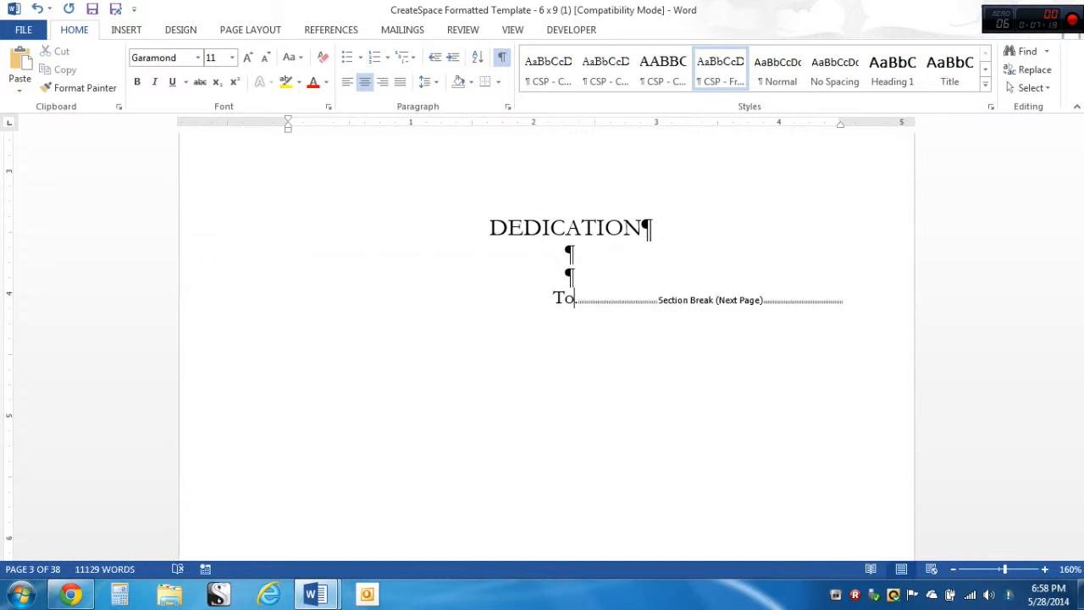
text( crime)
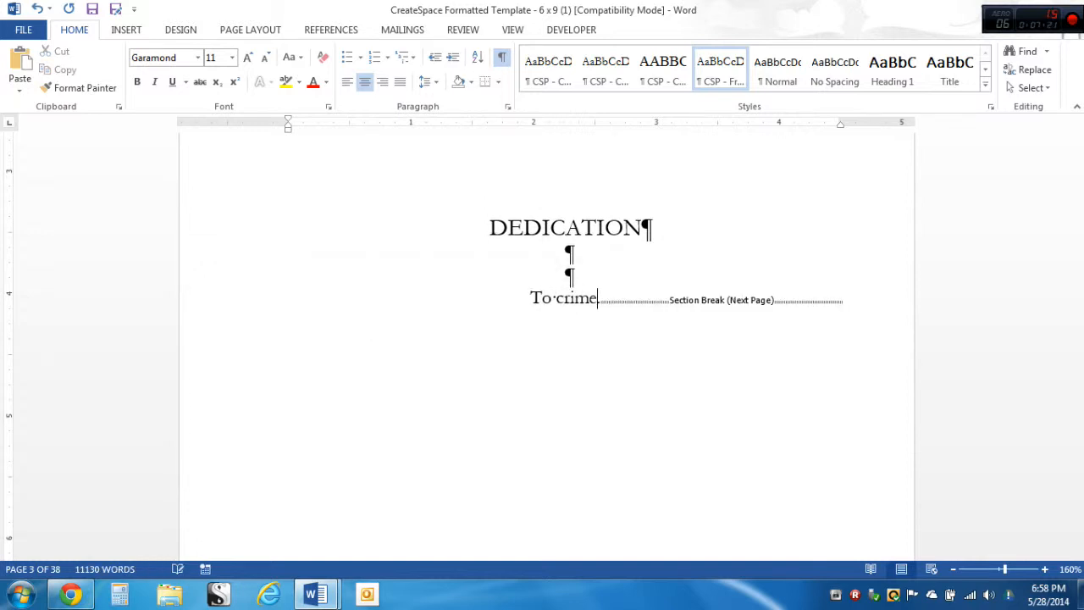
text( victims)
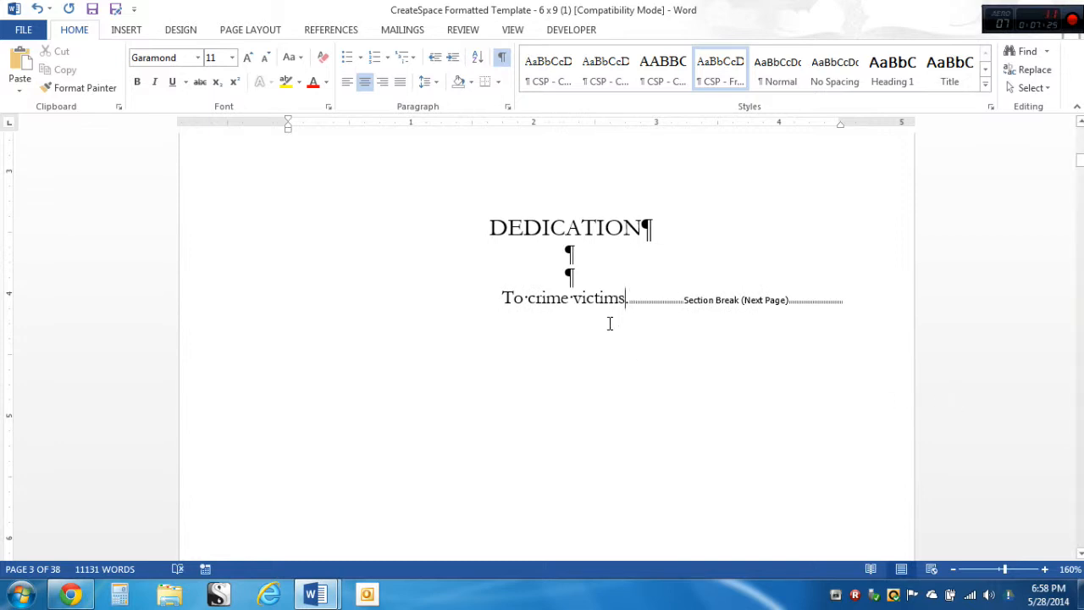
Examine the blank page after the dedication and its section break
scroll(599, 343, down, 3)
scroll(599, 347, down, 3)
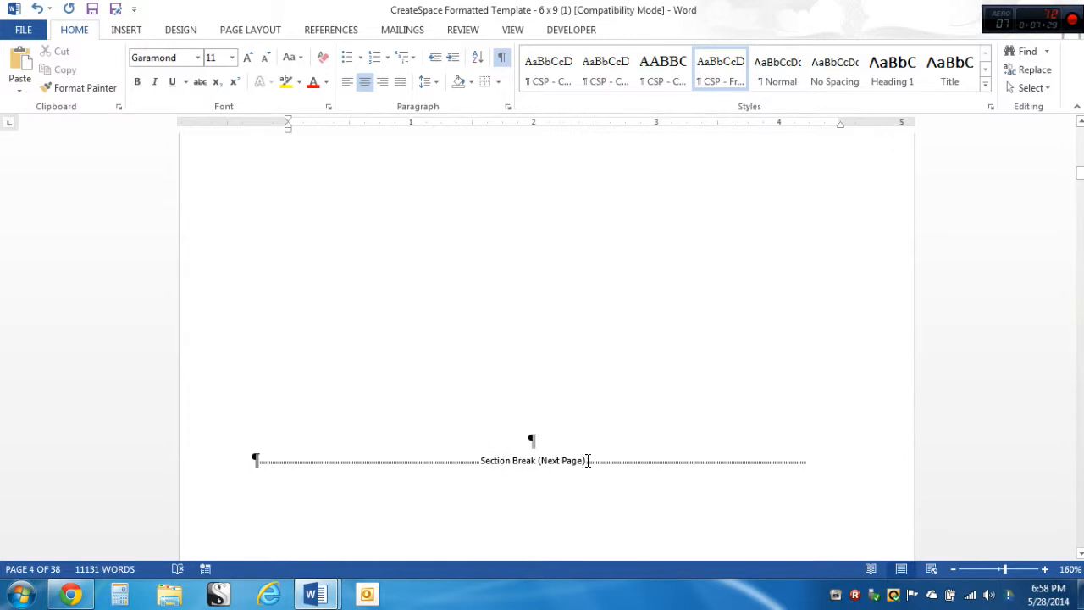
scroll(588, 460, up, 10)
scroll(588, 457, up, 8)
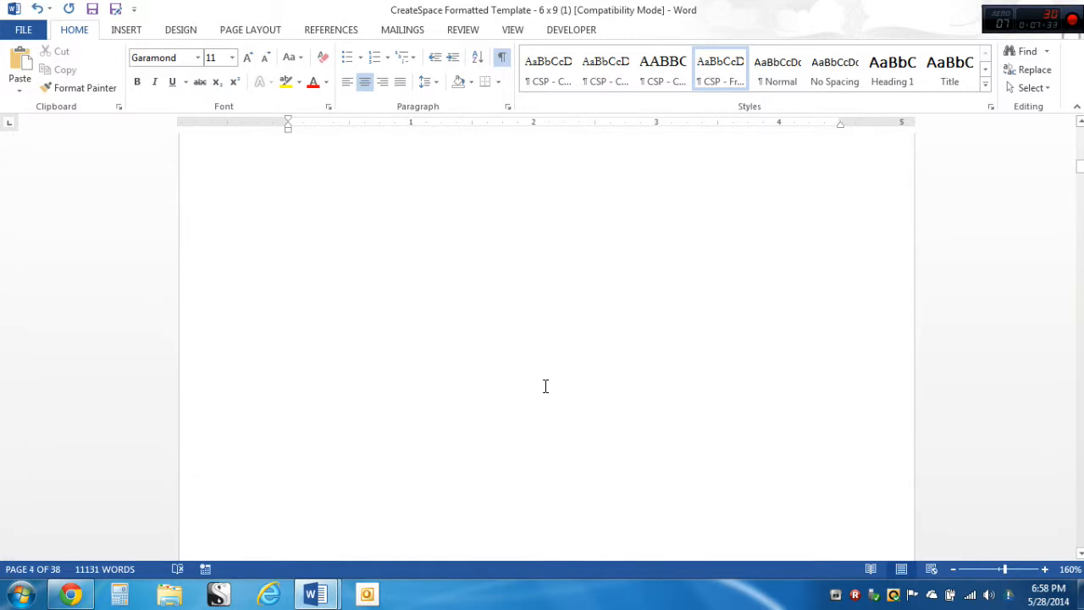
scroll(445, 373, down, 2)
scroll(444, 372, down, 3)
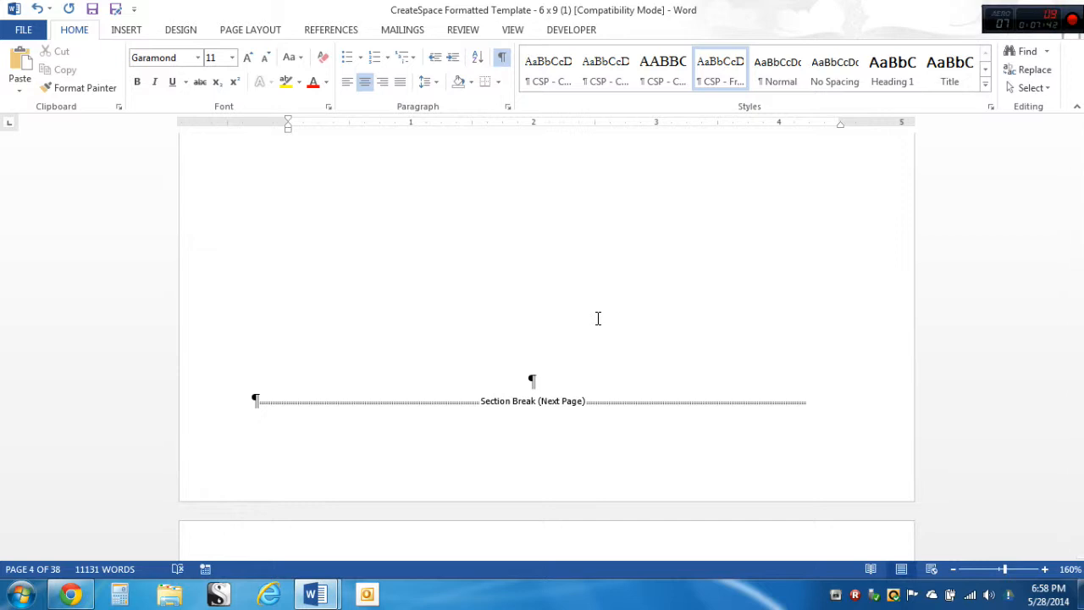
Review the CONTENTS page table with its chapter name and page number placeholders, and the section breaks after it
scroll(592, 320, down, 3)
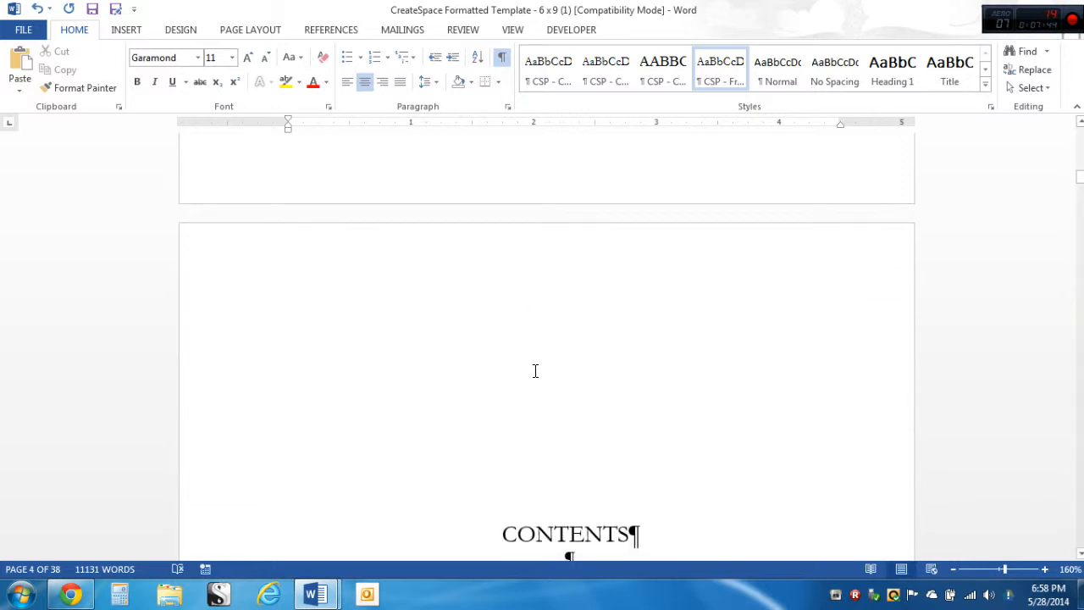
scroll(536, 377, down, 4)
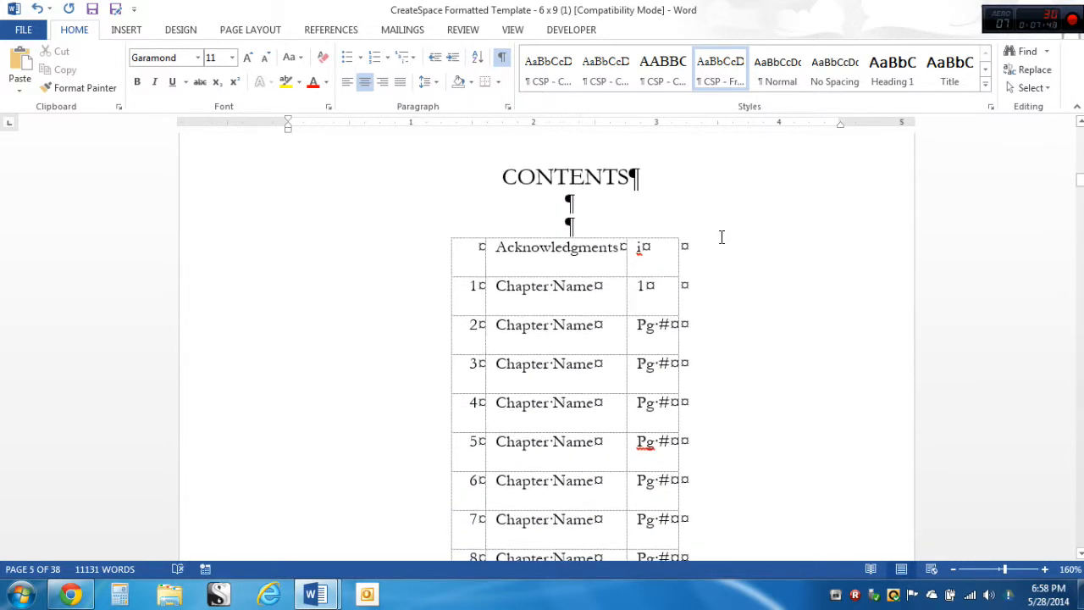
scroll(720, 314, down, 1)
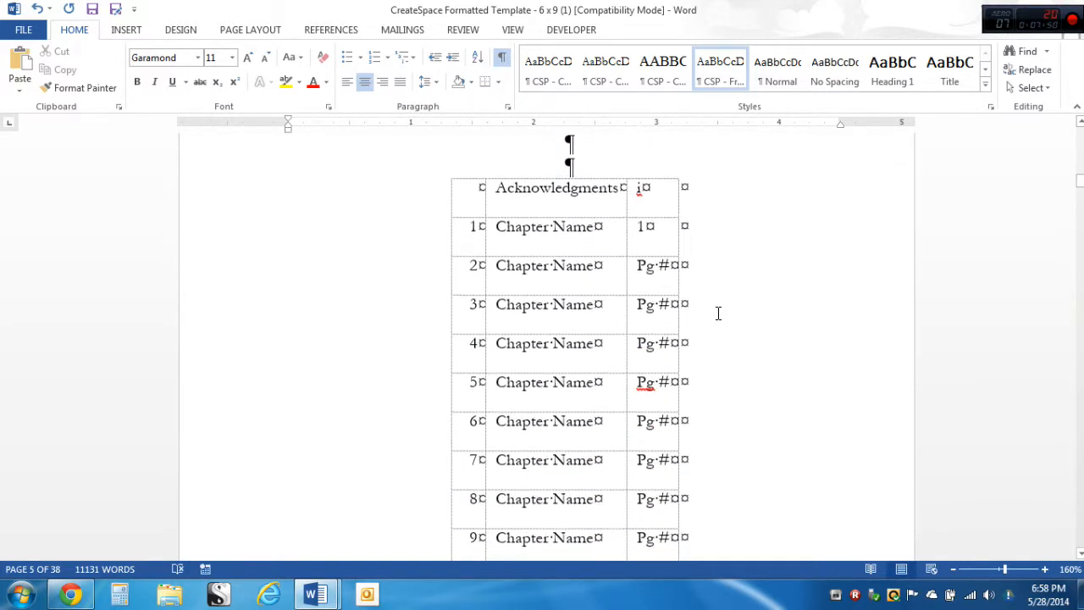
scroll(718, 313, up, 1)
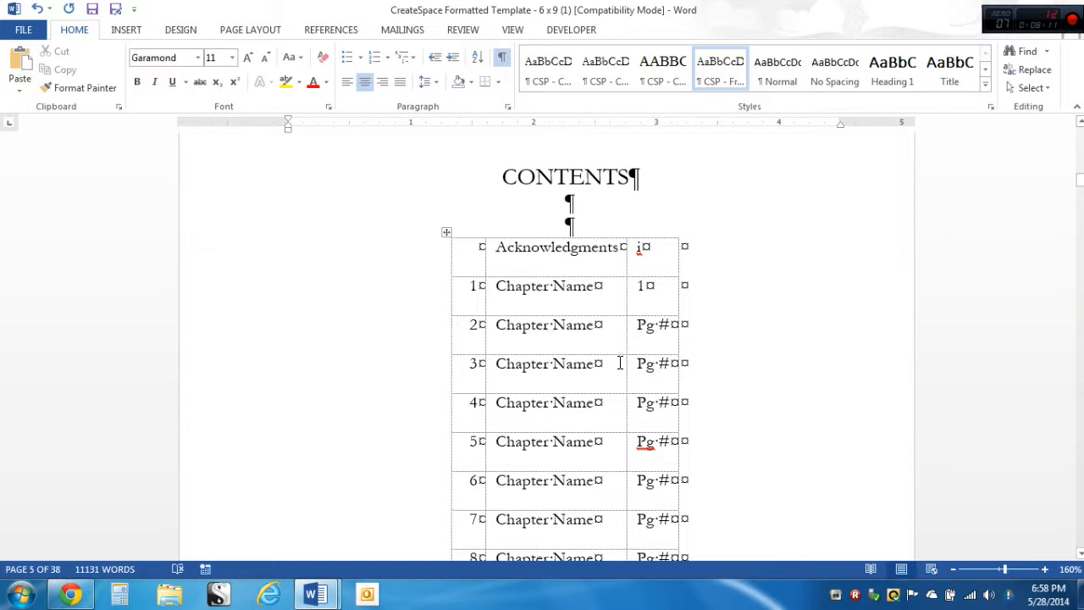
scroll(616, 362, down, 5)
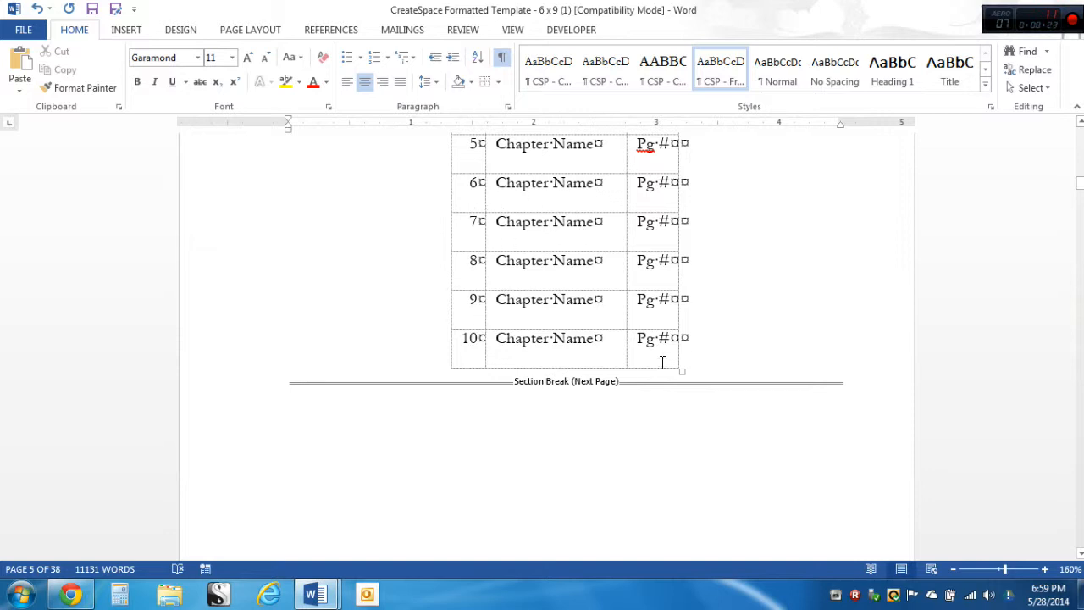
scroll(523, 332, up, 5)
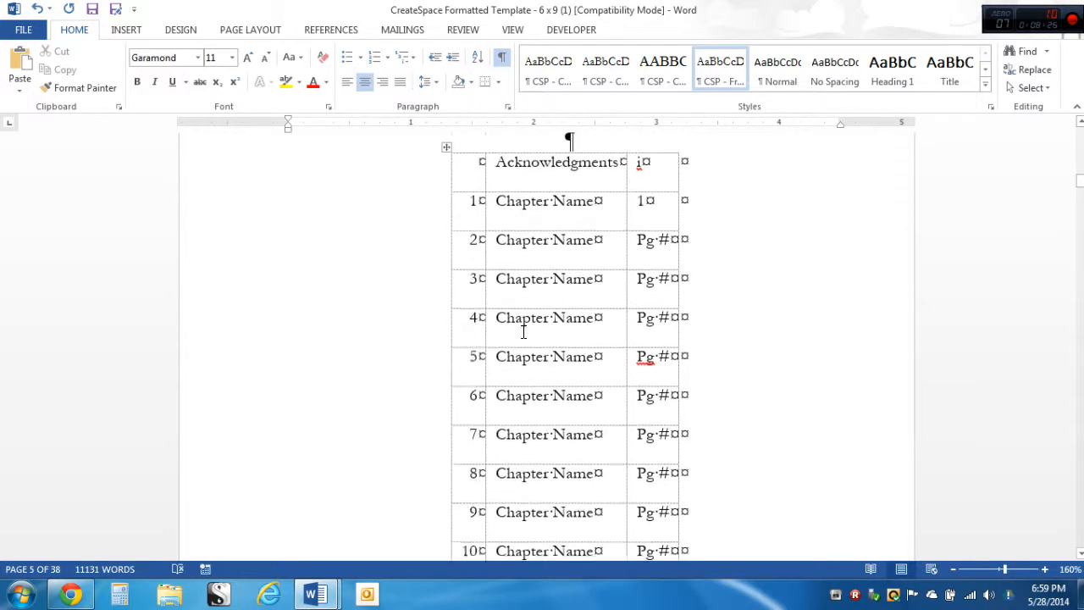
scroll(523, 331, down, 6)
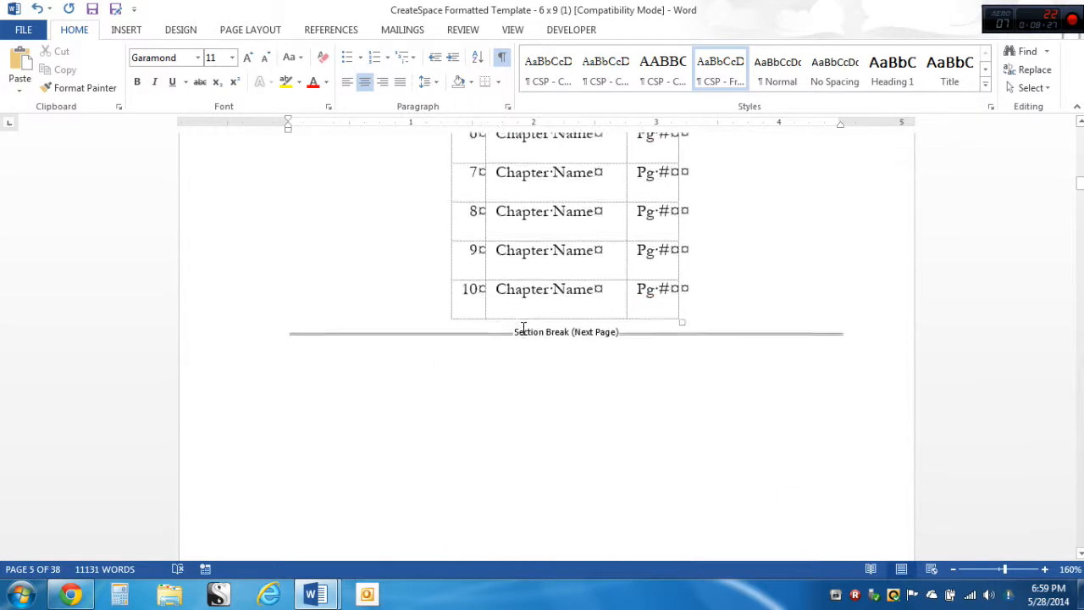
scroll(524, 328, down, 10)
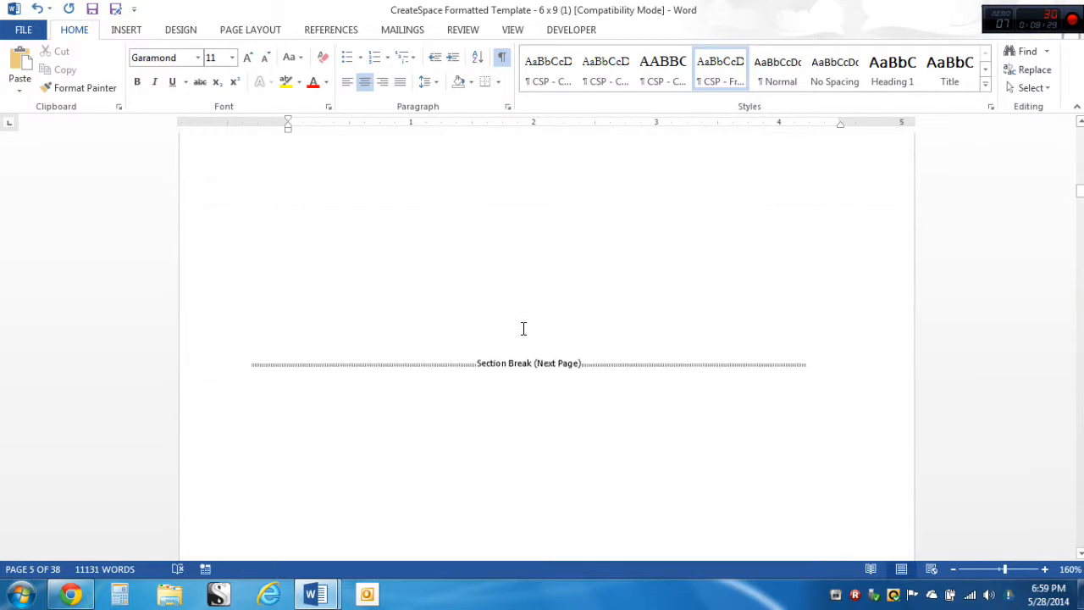
scroll(524, 329, up, 8)
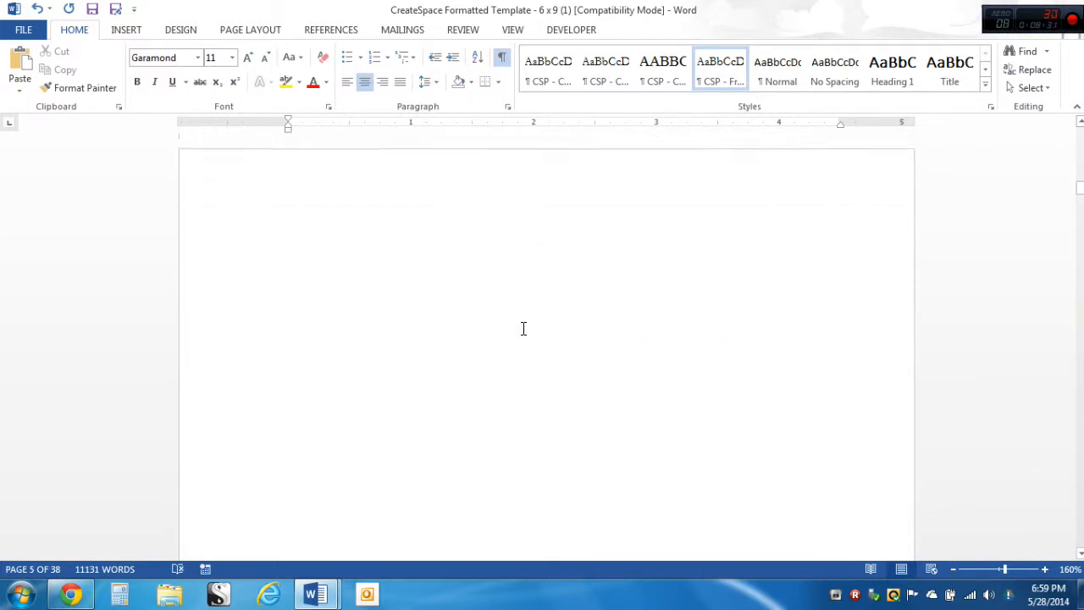
scroll(523, 327, up, 2)
scroll(583, 334, down, 5)
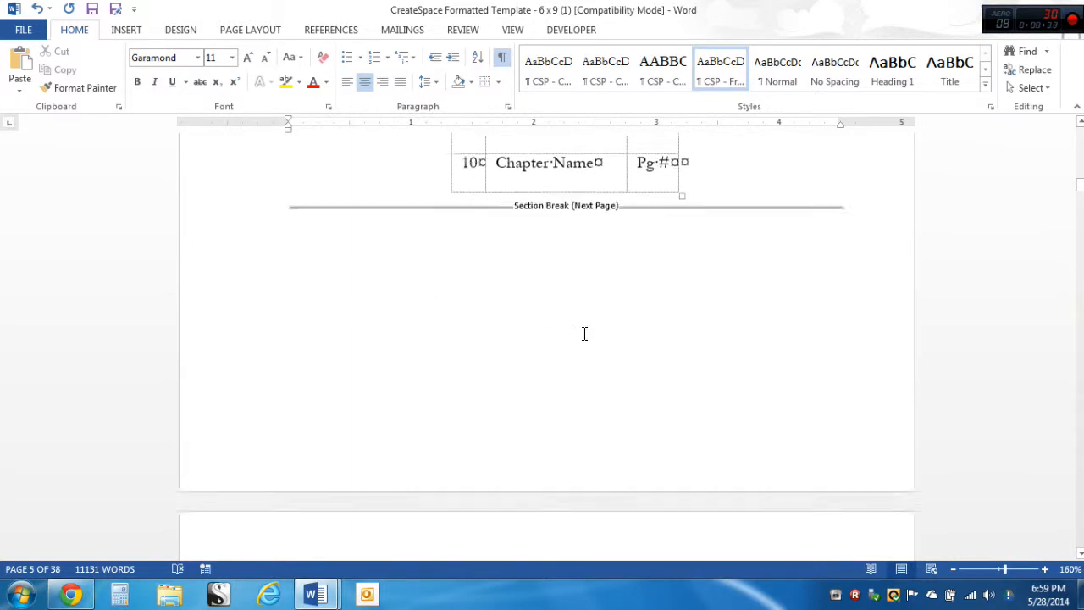
scroll(582, 335, up, 2)
scroll(581, 336, down, 6)
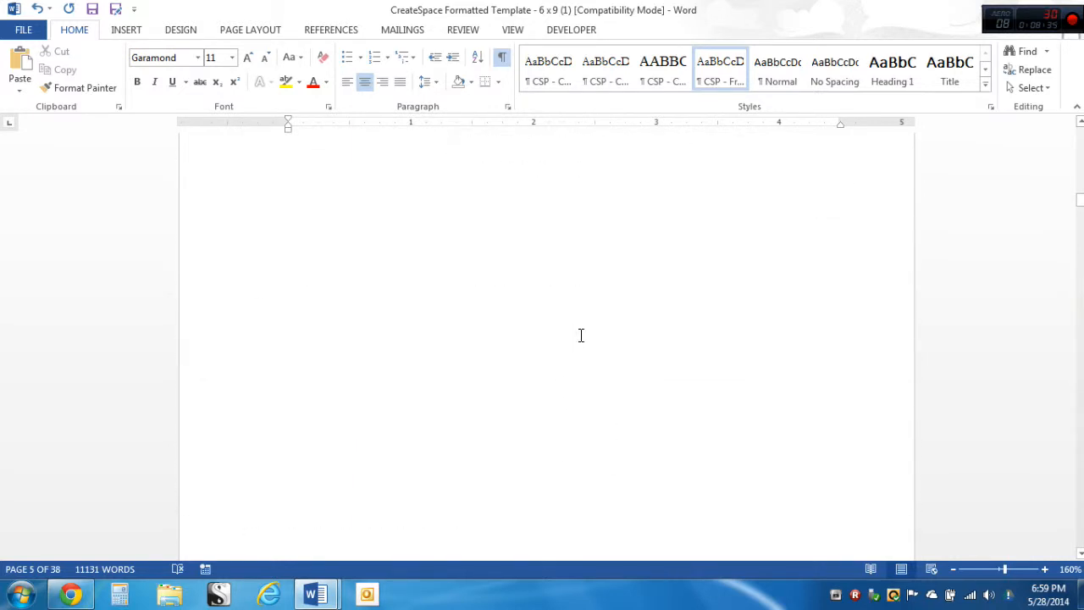
Delete the ACKNOWLEDGMENTS page's heading, placeholder text and section break, along with the Next Page section break that follows it
scroll(581, 336, down, 1)
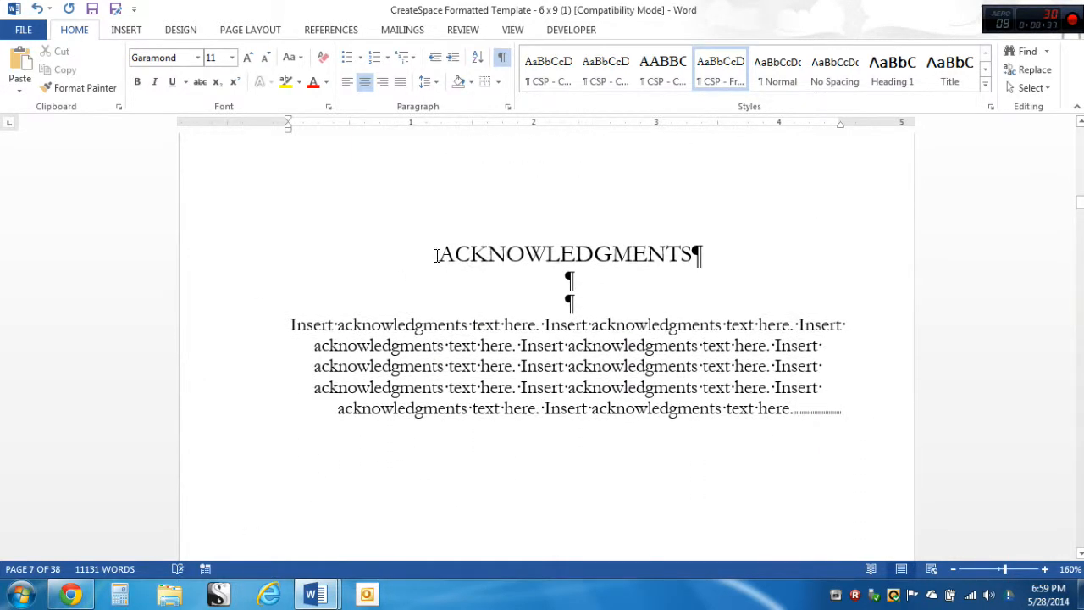
drag(435, 256, 832, 427)
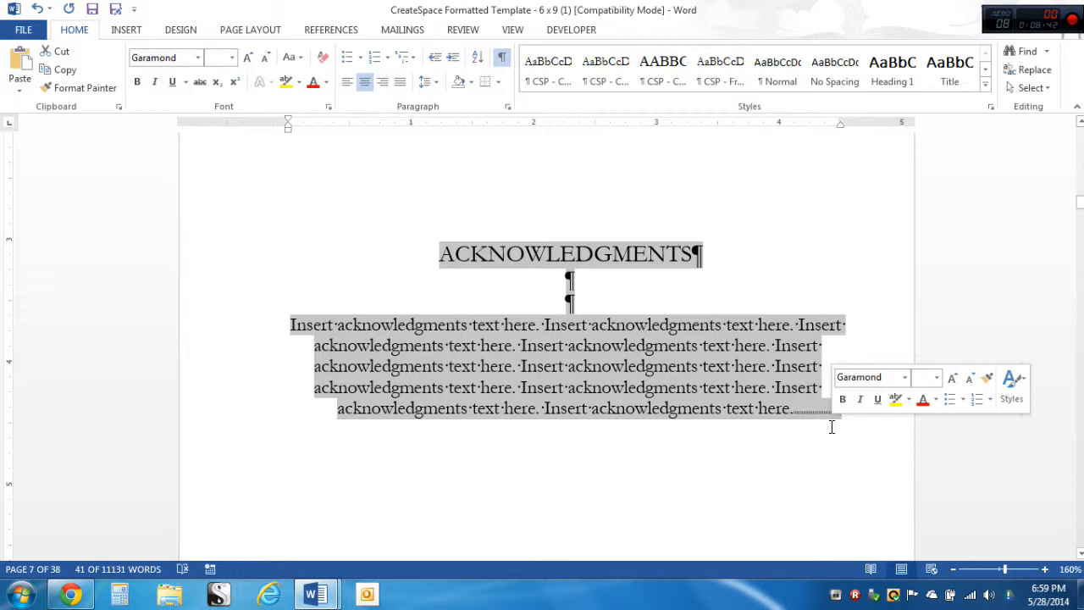
key(Delete)
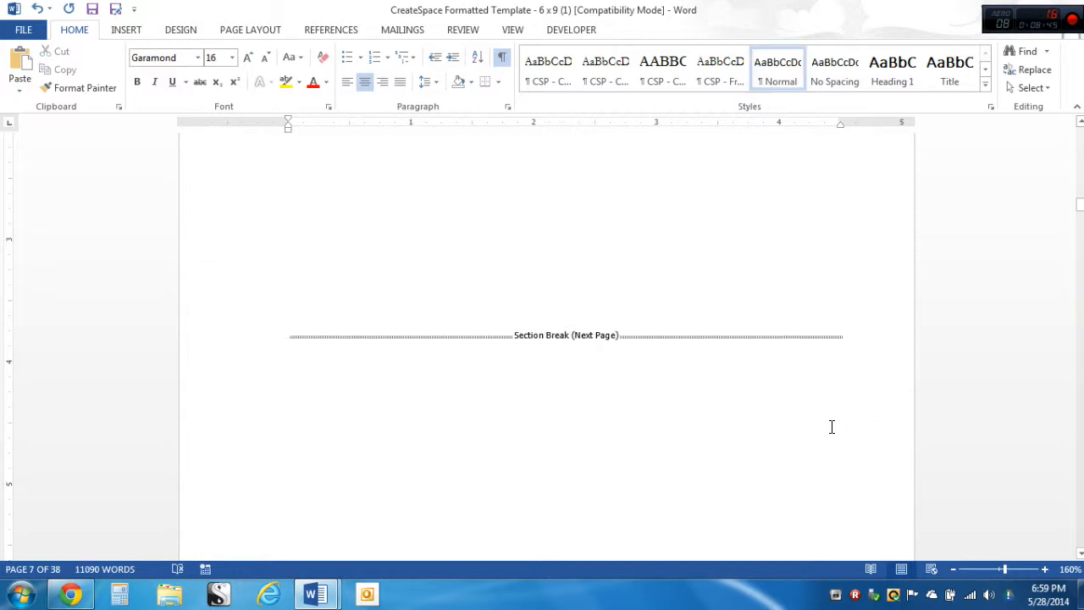
key(Delete)
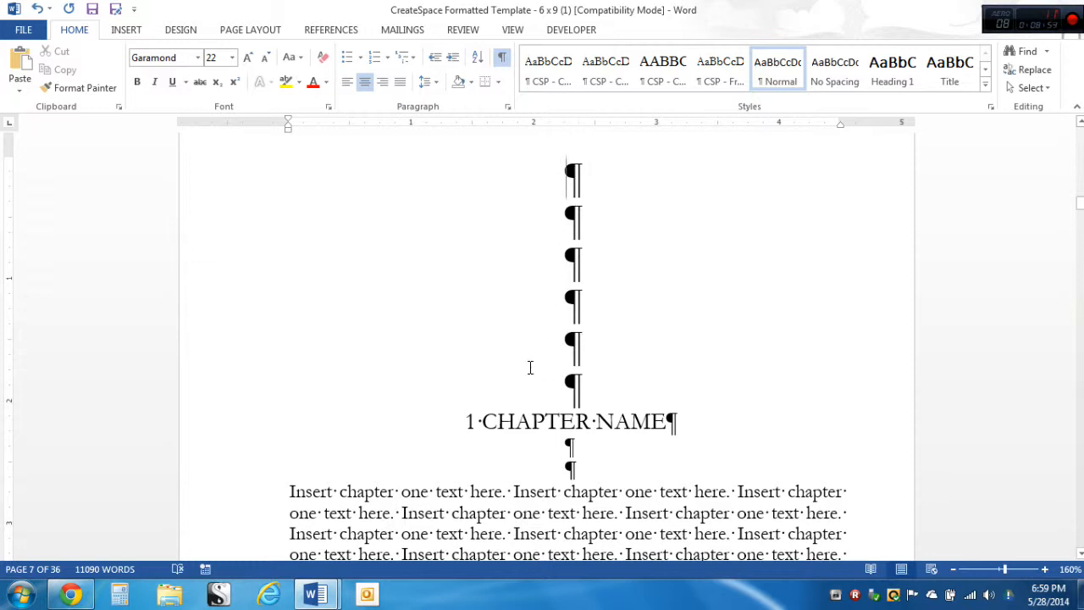
Examine the chapter one placeholder pages up to the 2 CHAPTER NAME heading, including headers, page numbers and the section break ending the chapter
scroll(673, 387, down, 8)
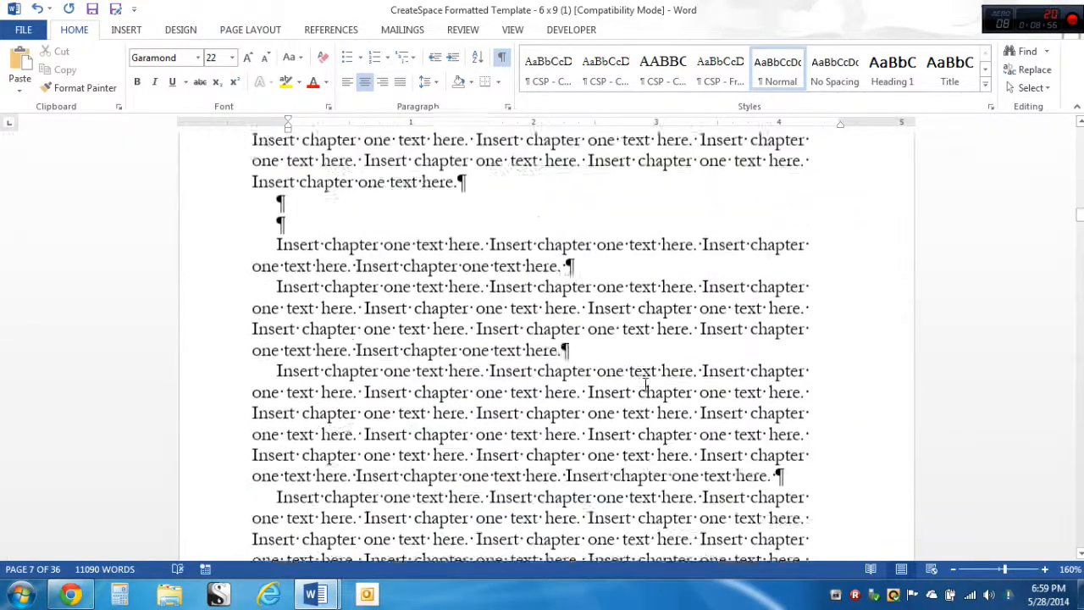
scroll(645, 387, down, 10)
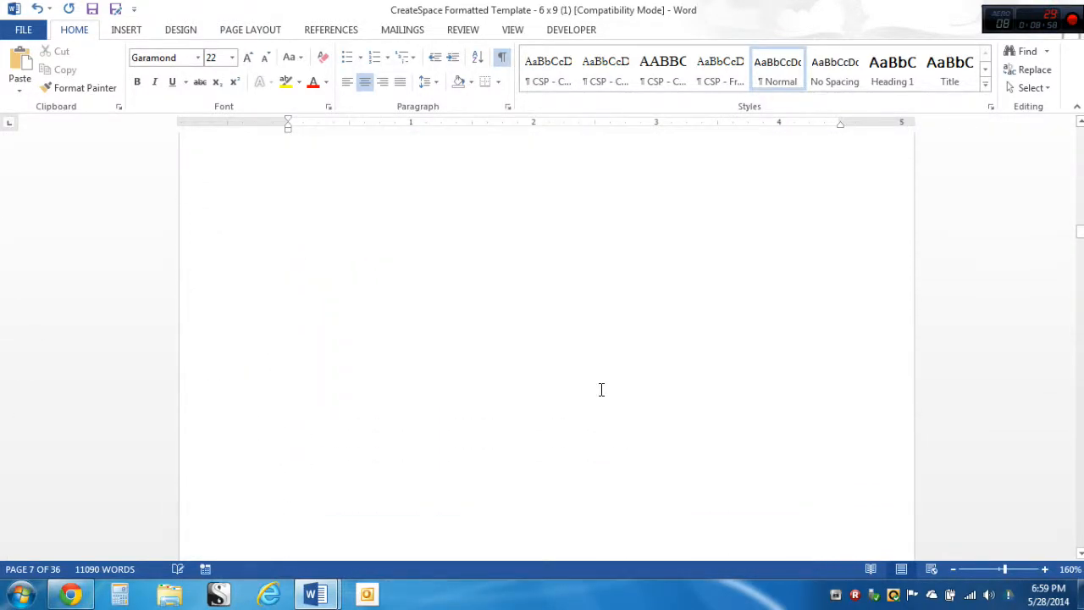
scroll(600, 389, down, 15)
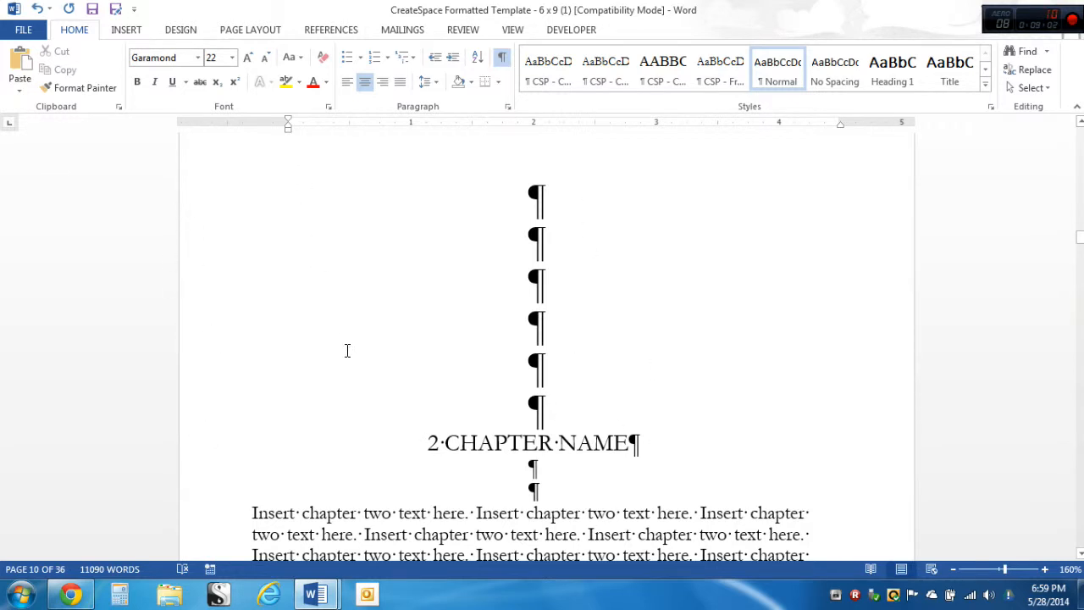
scroll(348, 352, up, 3)
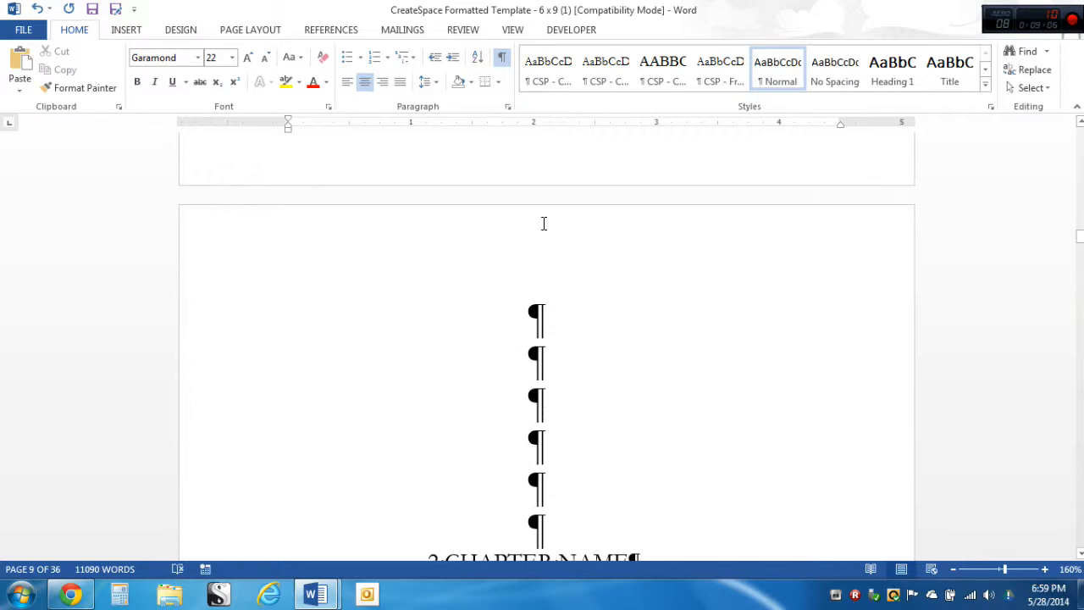
scroll(585, 426, up, 15)
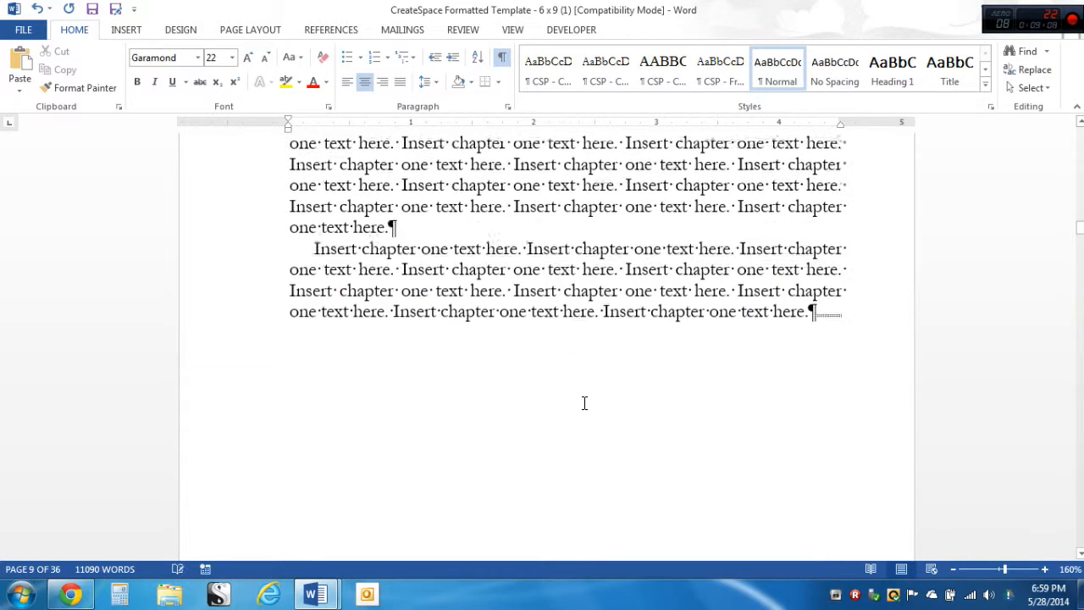
scroll(581, 400, down, 15)
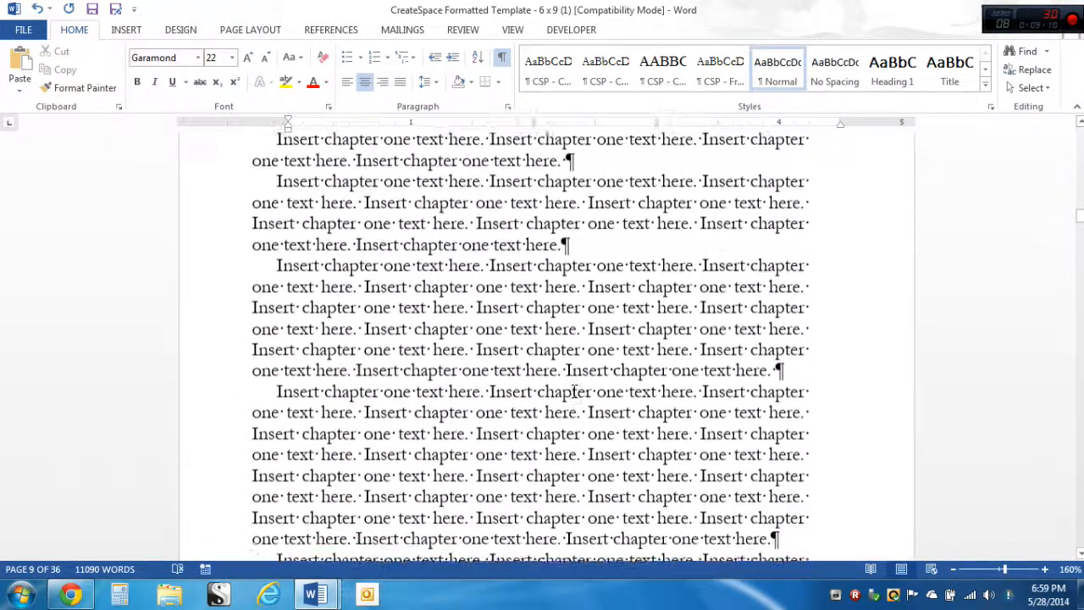
scroll(572, 390, up, 10)
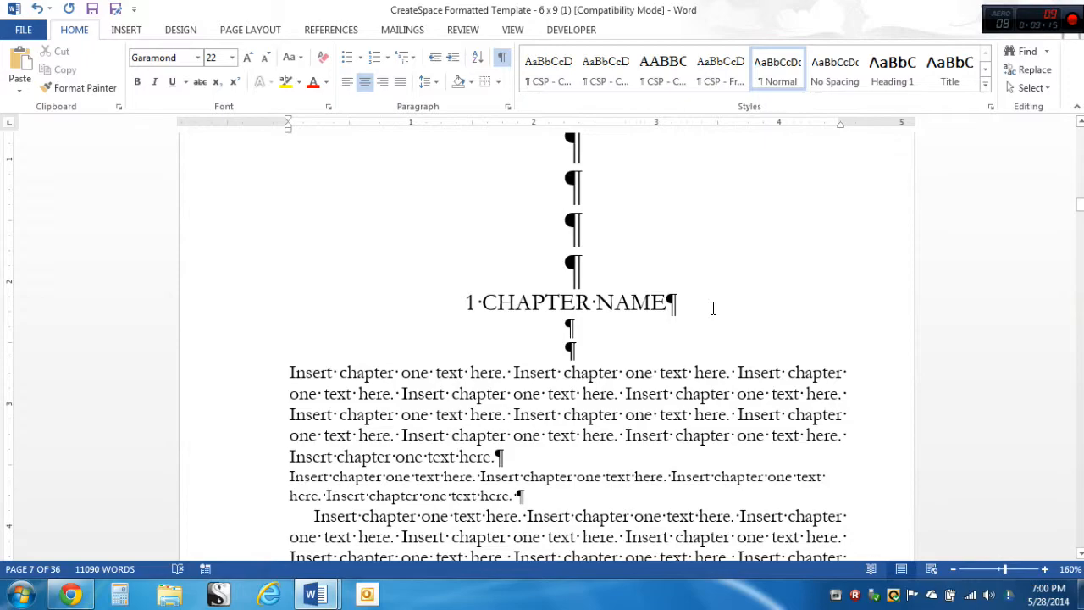
scroll(713, 308, down, 10)
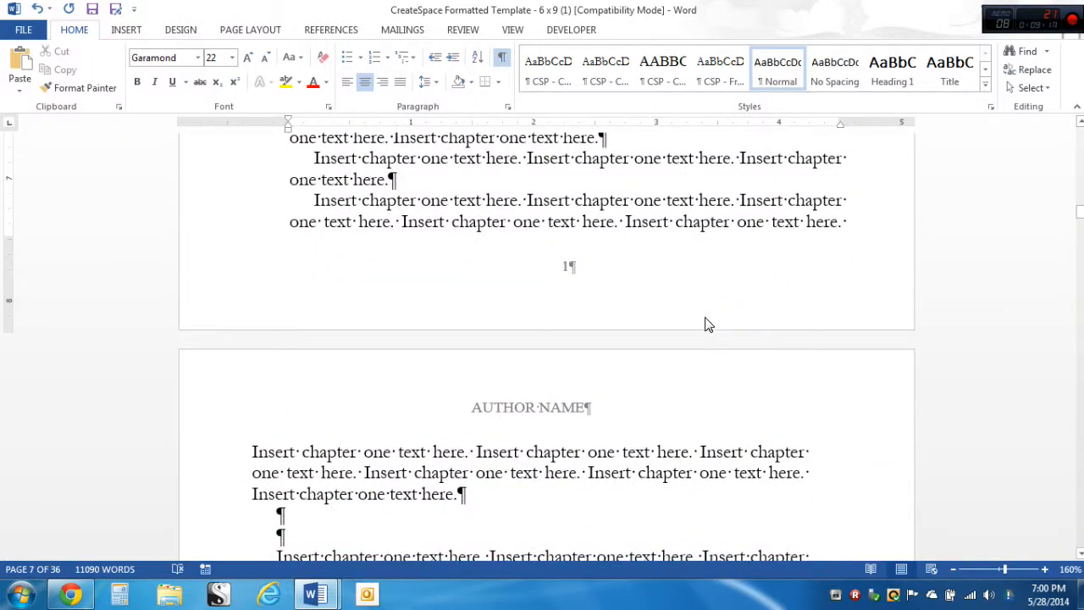
scroll(706, 321, down, 5)
scroll(704, 320, down, 8)
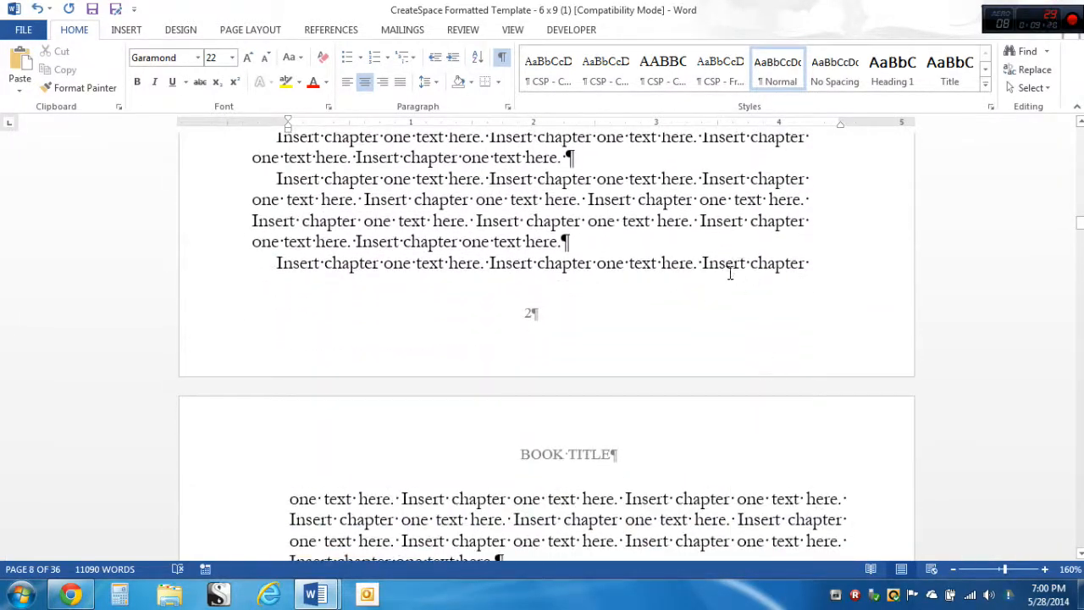
scroll(629, 373, down, 7)
scroll(795, 207, up, 3)
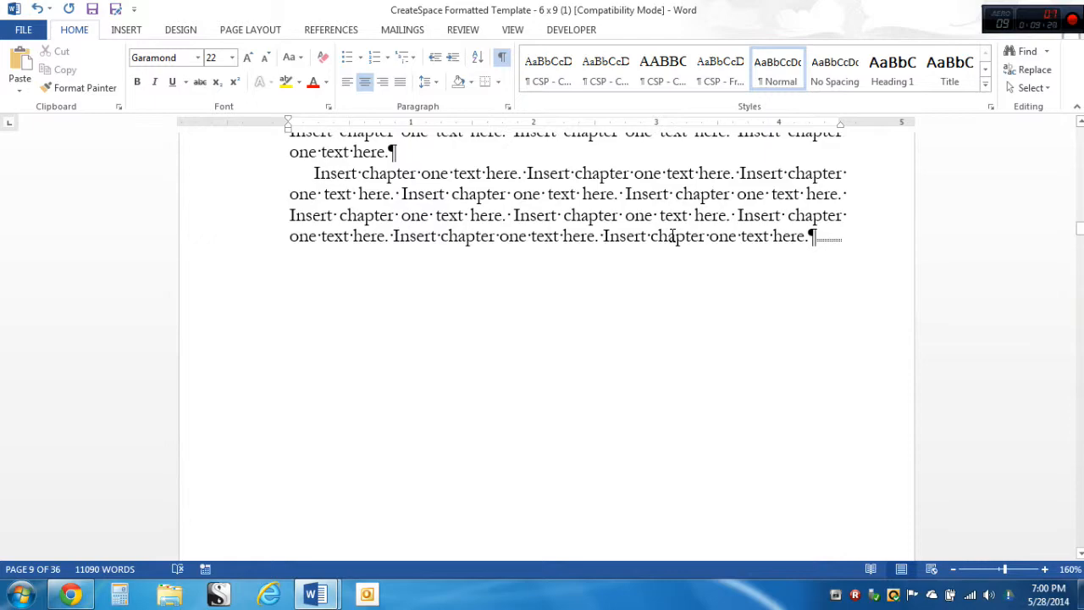
scroll(671, 236, down, 10)
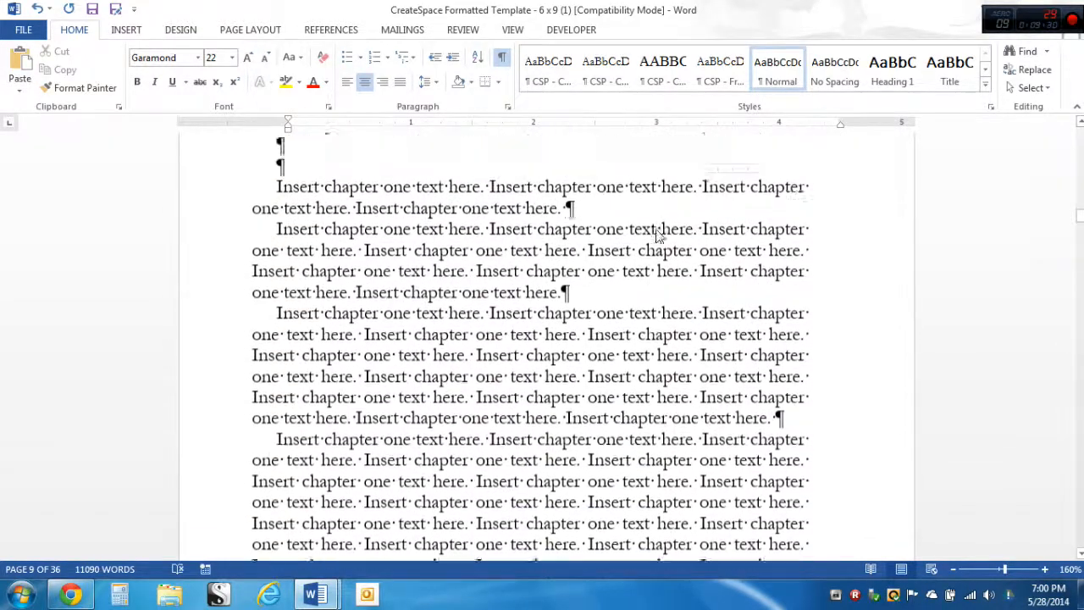
scroll(657, 235, up, 20)
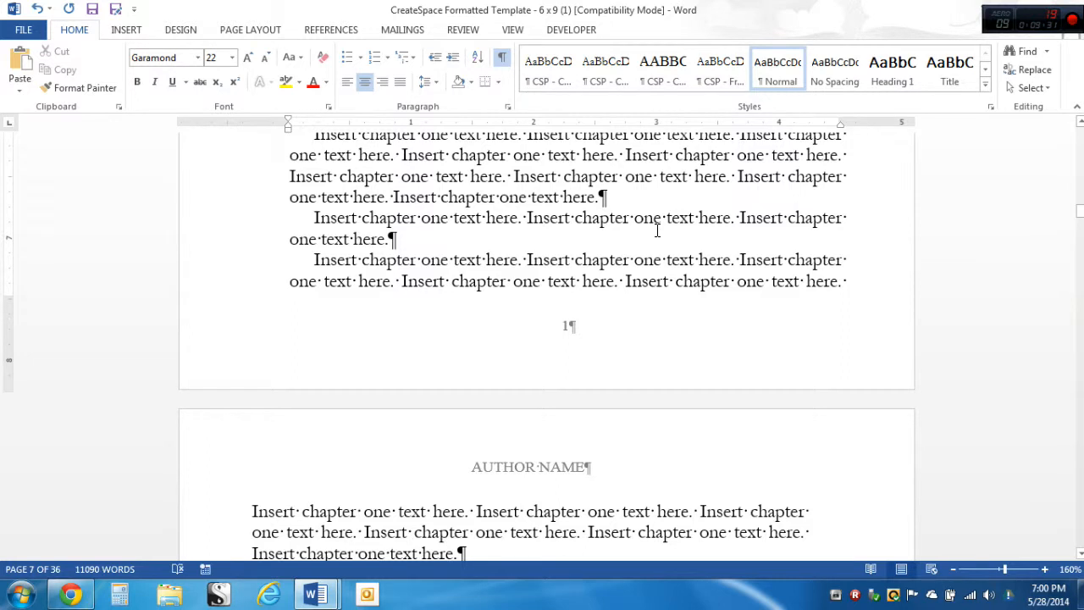